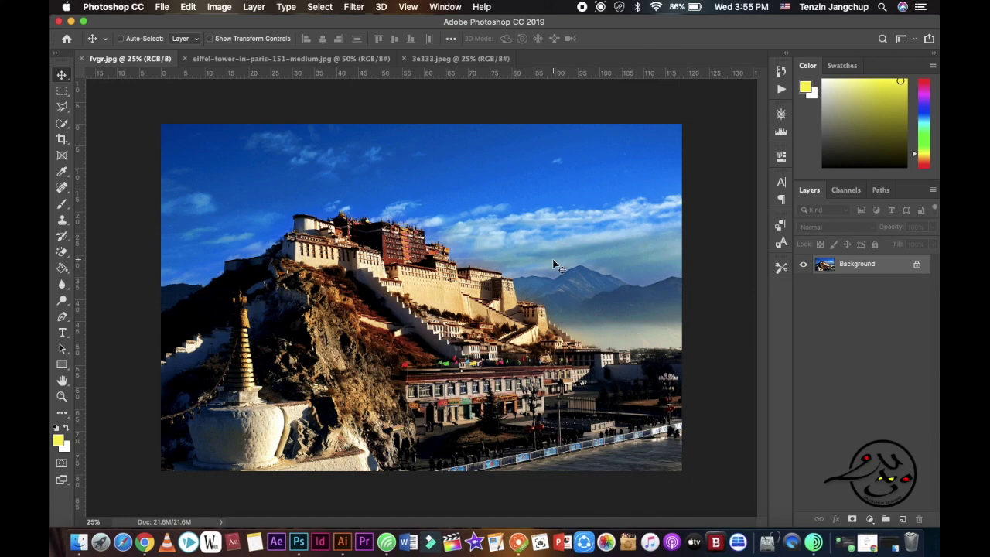
- Open the image womens-2437204_1280.jpg from the Desktop
{"action": "left_click", "coordinate": [162, 7]}
{"action": "left_click", "coordinate": [176, 35]}
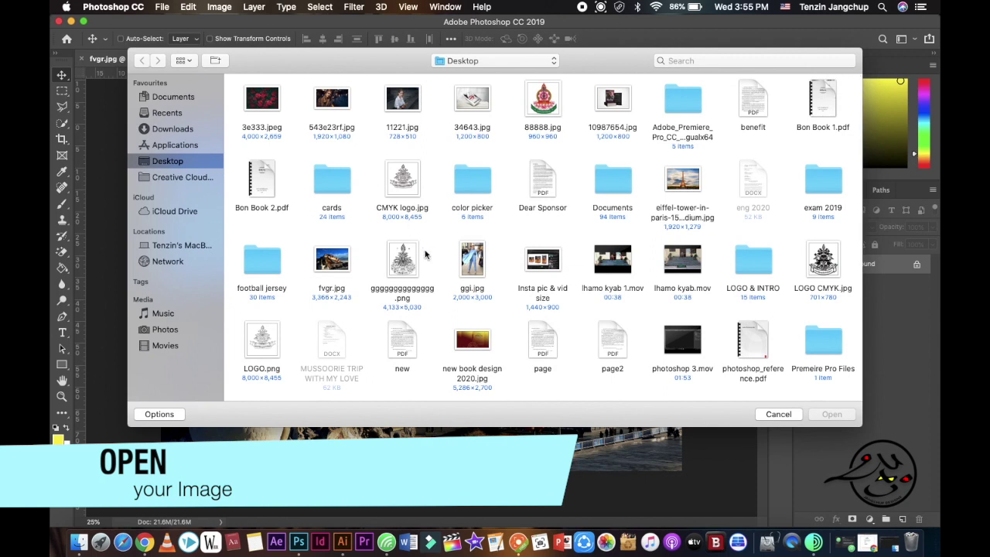
{"action": "scroll", "coordinate": [425, 253], "scroll_direction": "down", "scroll_amount": 10}
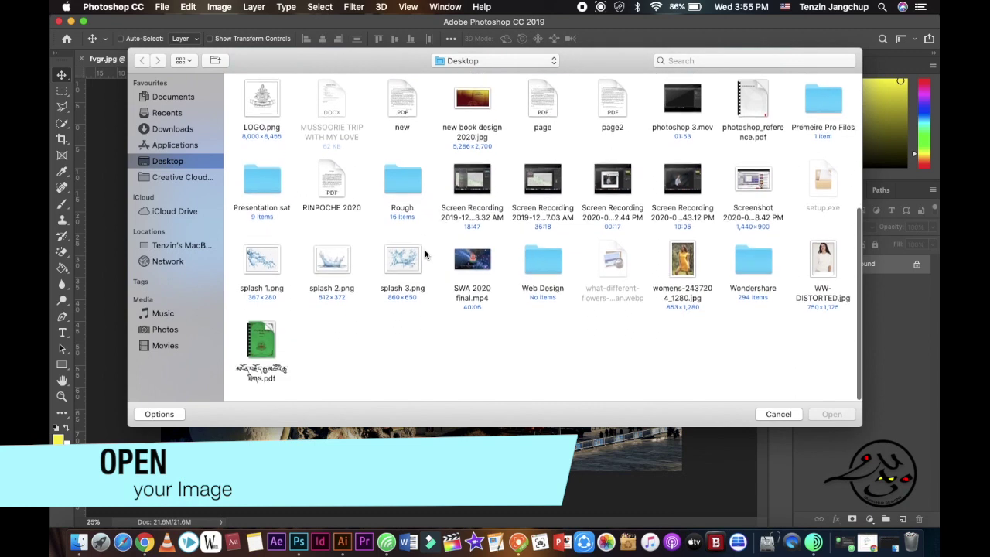
{"action": "double_click", "coordinate": [682, 263]}
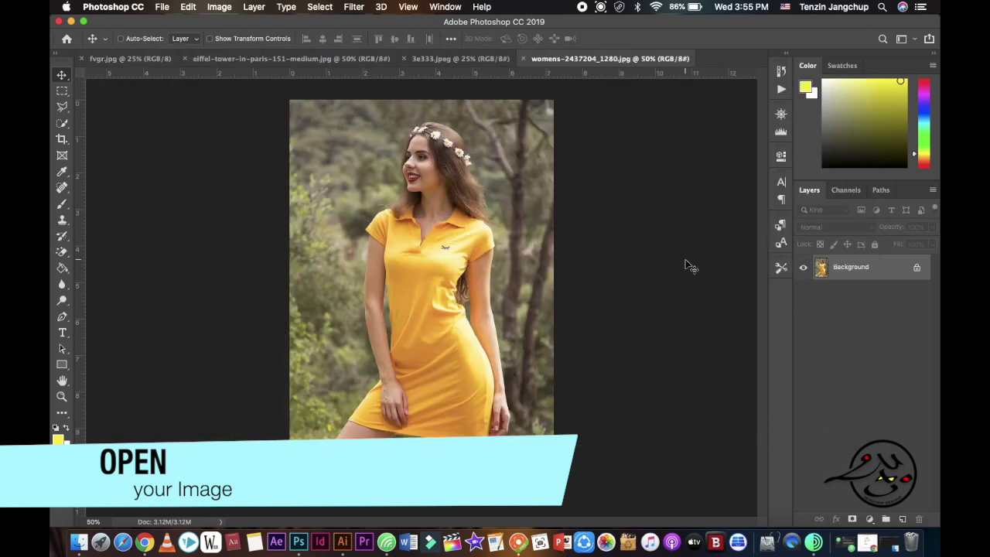
- Unlock the background layer, duplicate it and name the copy "edit", with the original layer hidden
{"action": "left_click", "coordinate": [916, 267]}
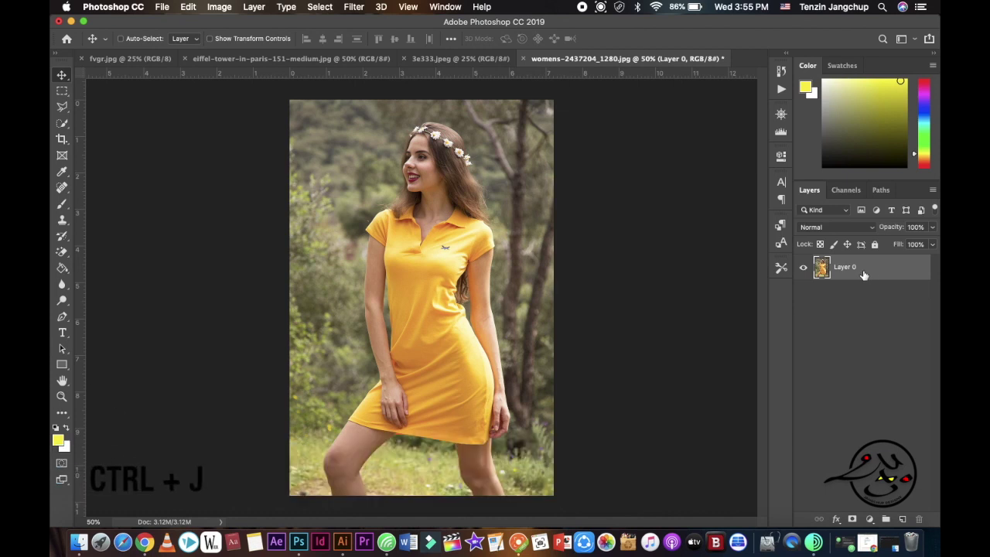
{"action": "key", "text": "super+j"}
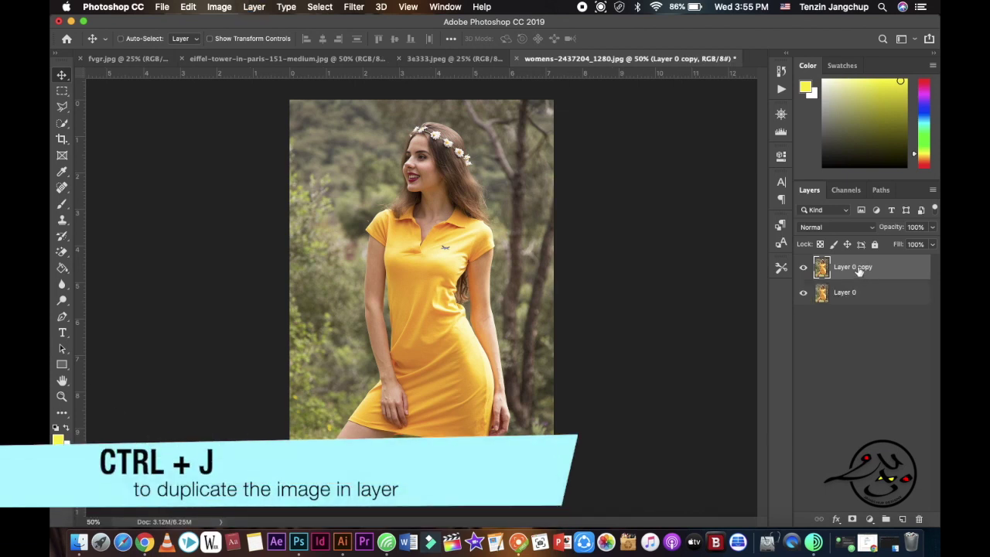
{"action": "type", "text": "edit"}
{"action": "key", "text": "Return"}
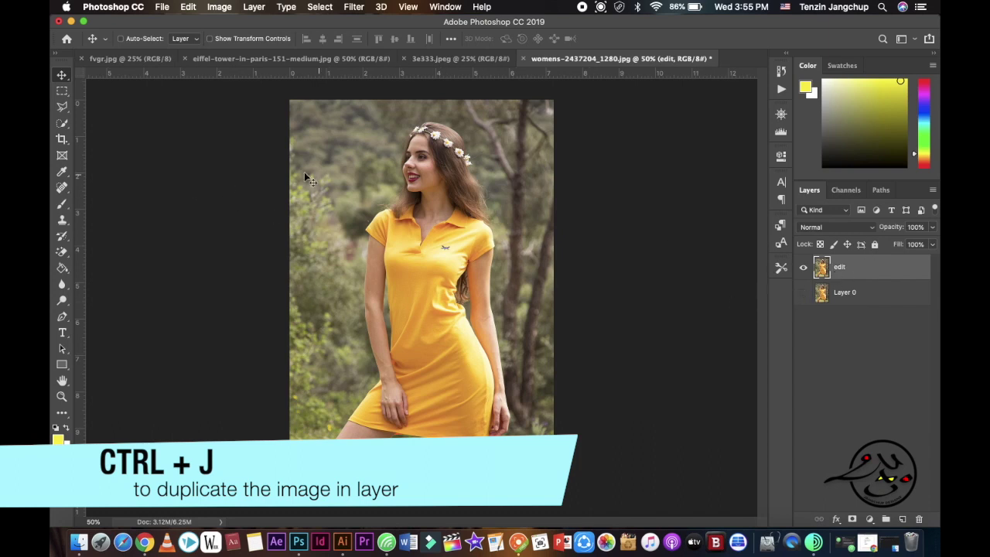
- Select the yellow dress on the edit layer with the Quick Selection tool in add-to-selection mode
{"action": "left_click", "coordinate": [63, 124]}
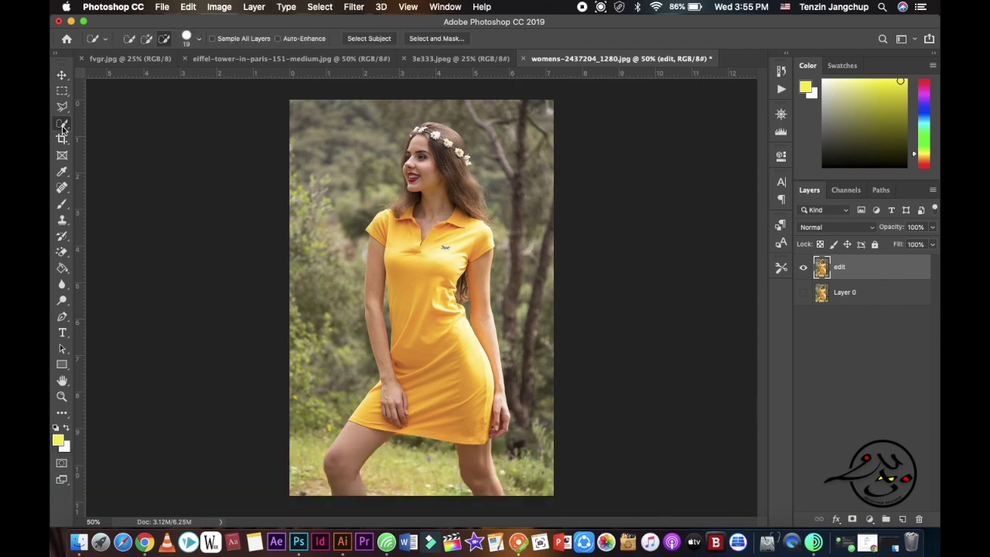
{"action": "right_click", "coordinate": [62, 126]}
{"action": "left_click", "coordinate": [126, 122]}
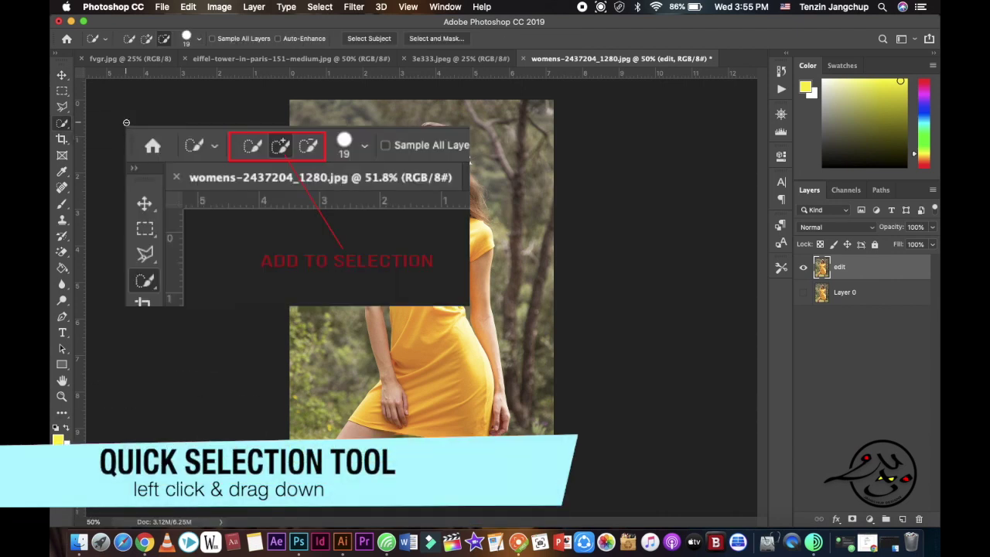
{"action": "left_click", "coordinate": [147, 39]}
{"action": "left_click", "coordinate": [399, 225]}
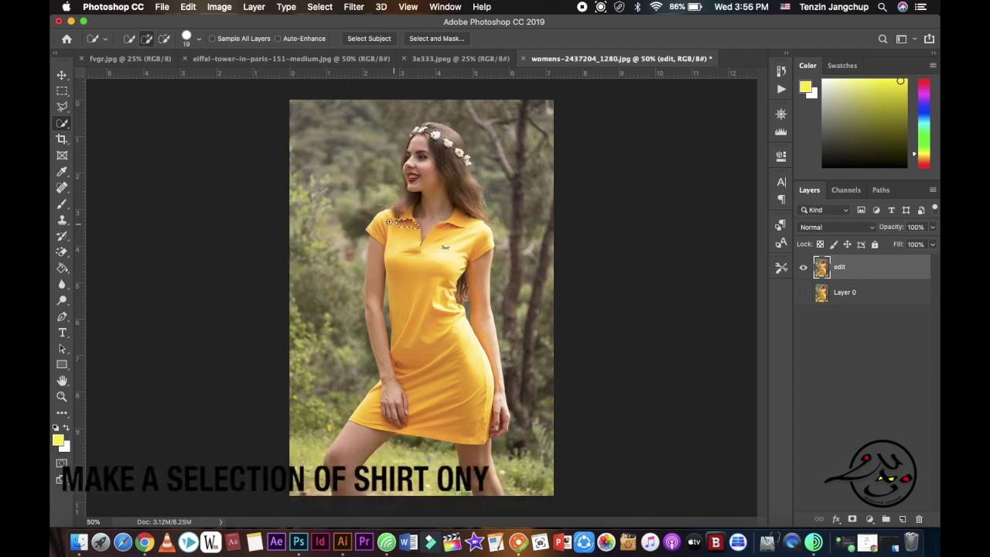
{"action": "mouse_move", "coordinate": [395, 226]}
{"action": "left_mouse_down"}
{"action": "mouse_move", "coordinate": [428, 350]}
{"action": "mouse_move", "coordinate": [451, 387]}
{"action": "left_mouse_up"}
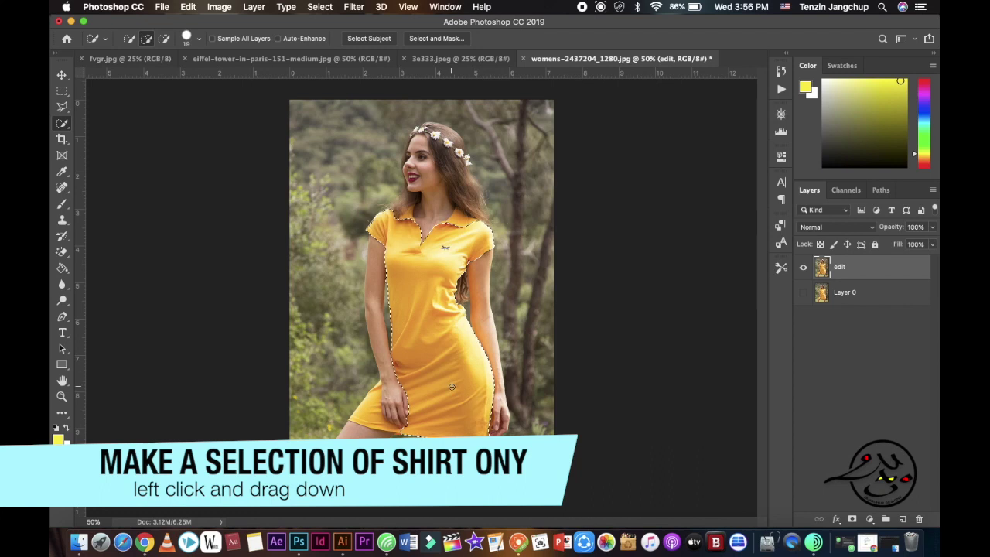
{"action": "left_click_drag", "start_coordinate": [379, 412], "coordinate": [374, 405]}
- Extend the quick selection to cover both flaps of the dress collar
{"action": "scroll", "coordinate": [377, 388], "scroll_direction": "up", "scroll_amount": 5}
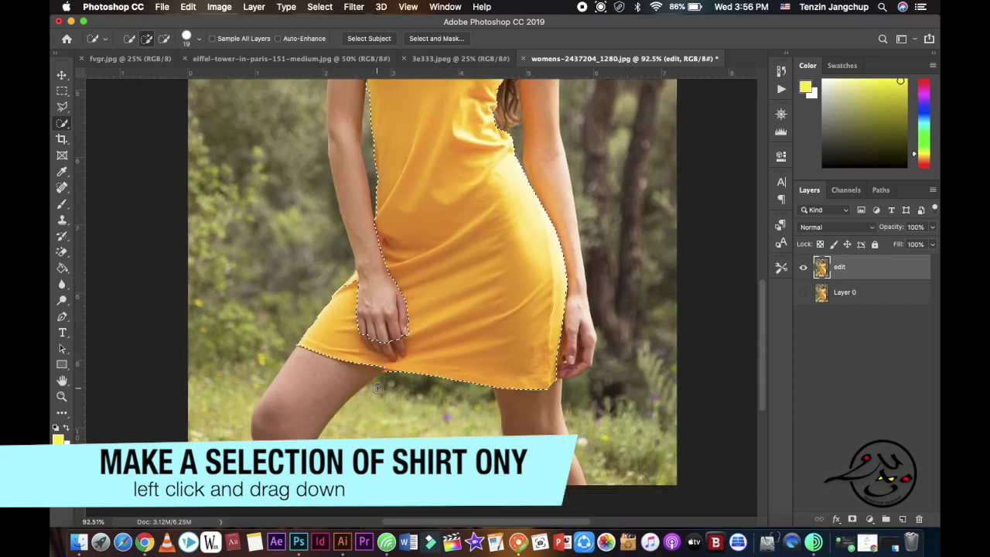
{"action": "scroll", "coordinate": [377, 388], "scroll_direction": "up", "scroll_amount": 4}
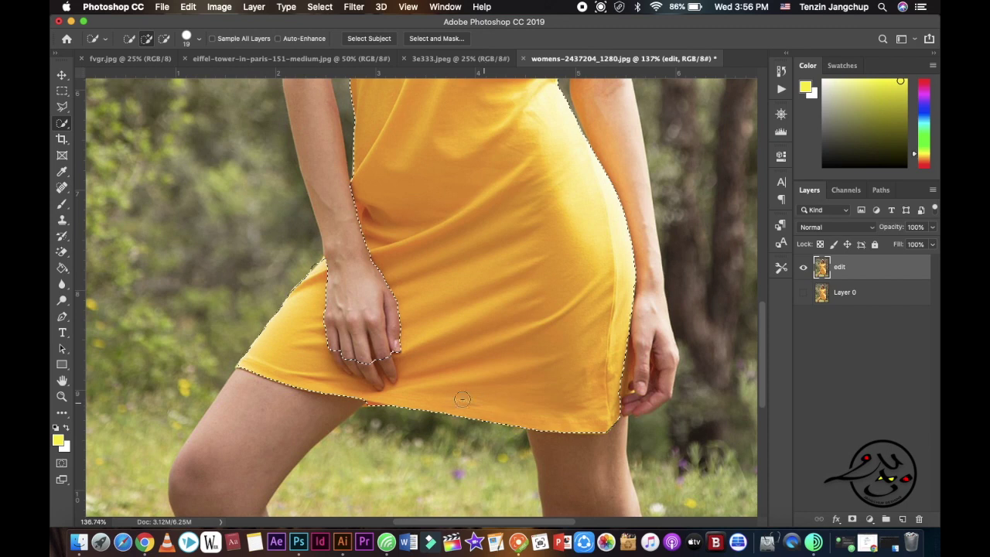
{"action": "scroll", "coordinate": [474, 399], "scroll_direction": "up", "scroll_amount": 10}
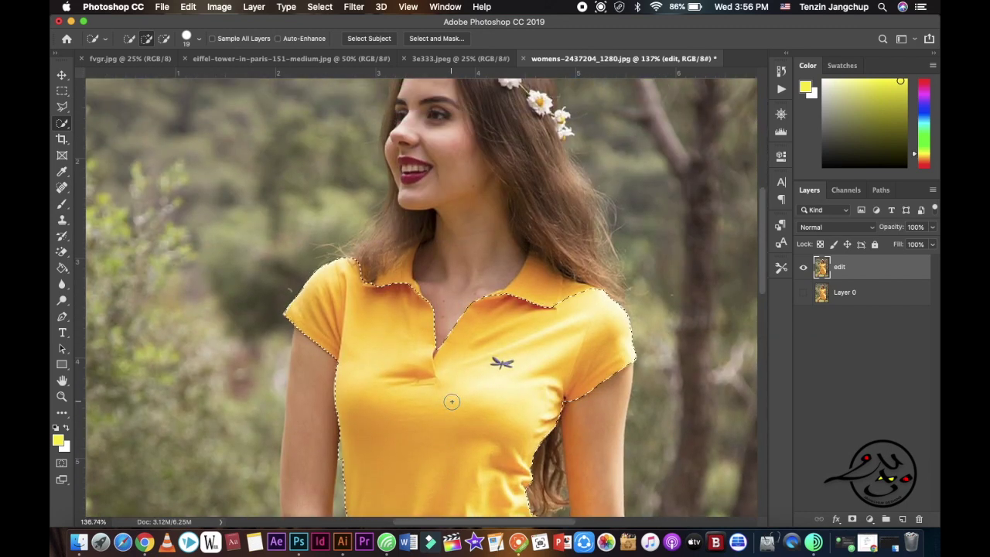
{"action": "left_click", "coordinate": [400, 276]}
{"action": "left_click", "coordinate": [412, 254]}
{"action": "left_click", "coordinate": [545, 279]}
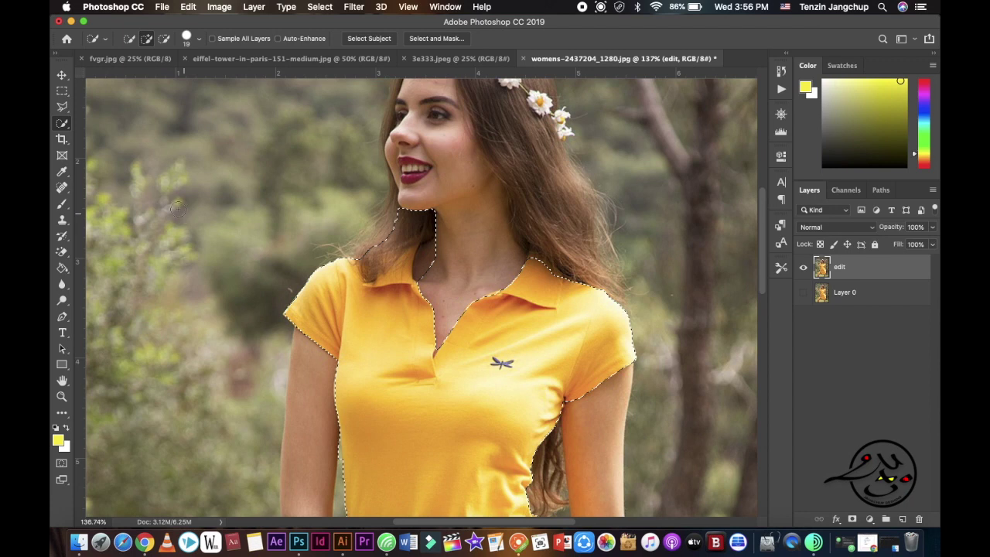
- Subtract the hair and neck beside the collar and the fingertips over the skirt from the selection
{"action": "key", "text": "alt"}
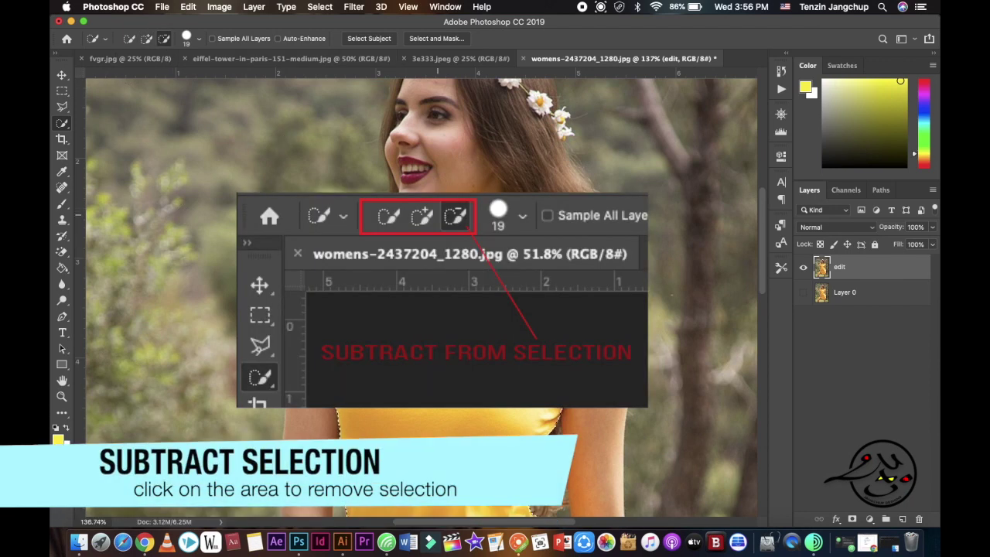
{"action": "left_click_drag", "start_coordinate": [436, 231], "coordinate": [424, 256]}
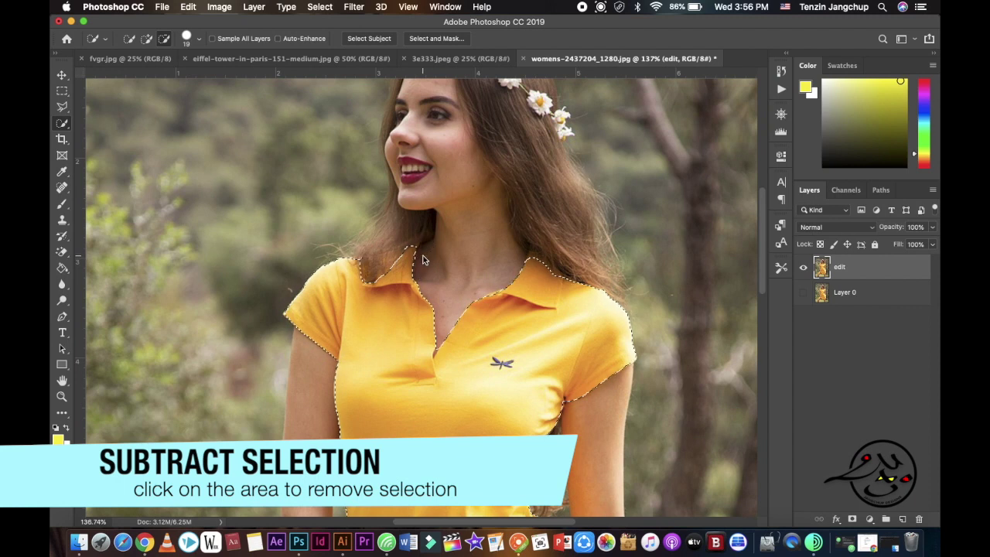
{"action": "scroll", "coordinate": [480, 312], "scroll_direction": "down", "scroll_amount": 5}
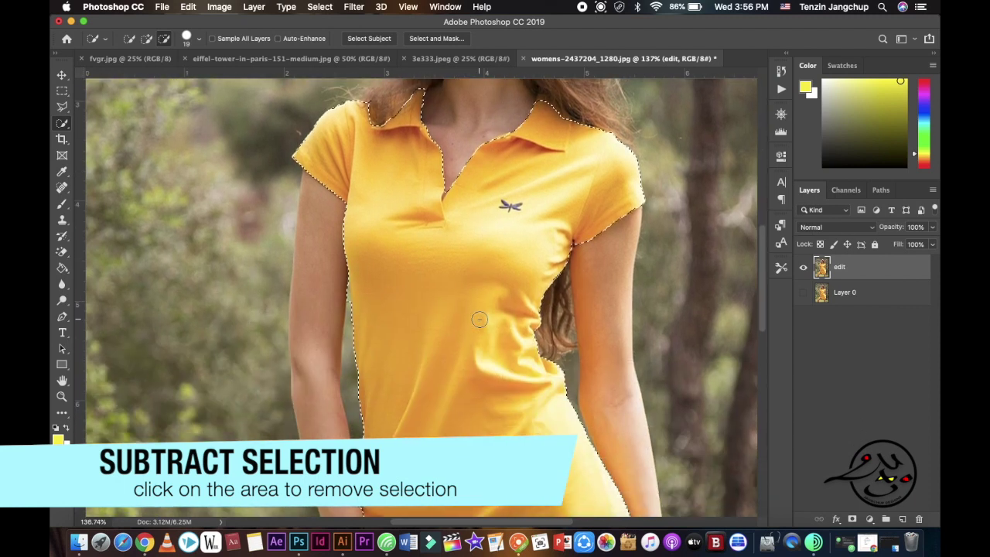
{"action": "scroll", "coordinate": [479, 318], "scroll_direction": "down", "scroll_amount": 3}
{"action": "scroll", "coordinate": [479, 319], "scroll_direction": "down", "scroll_amount": 5}
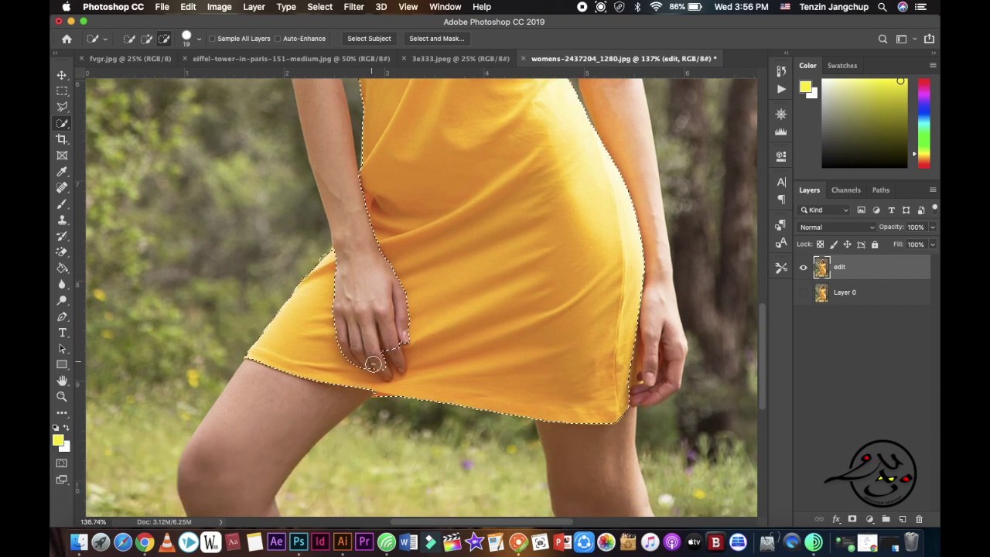
{"action": "left_click_drag", "start_coordinate": [380, 369], "coordinate": [399, 335]}
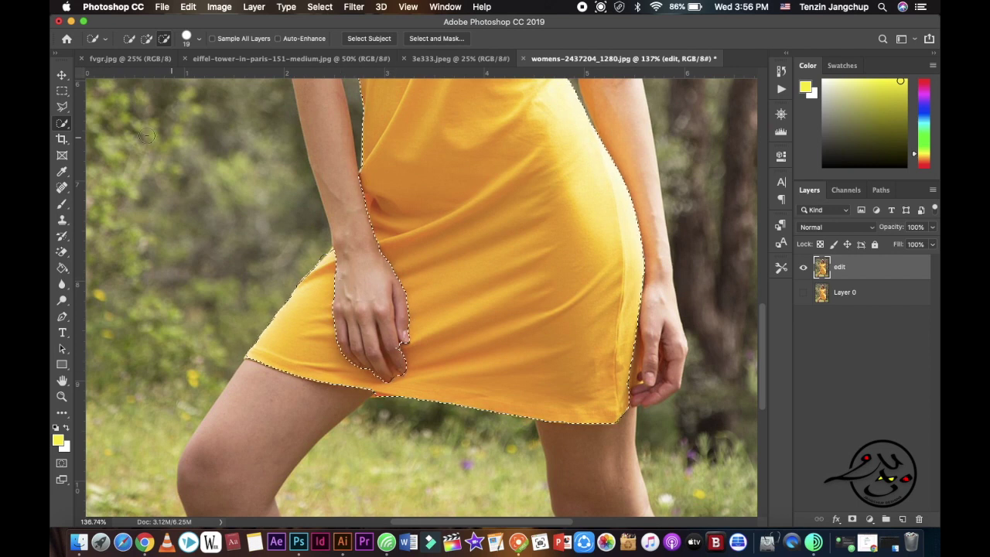
- Add the small gap between the fingers to the selection with the Polygonal Lasso tool
{"action": "left_click", "coordinate": [62, 106]}
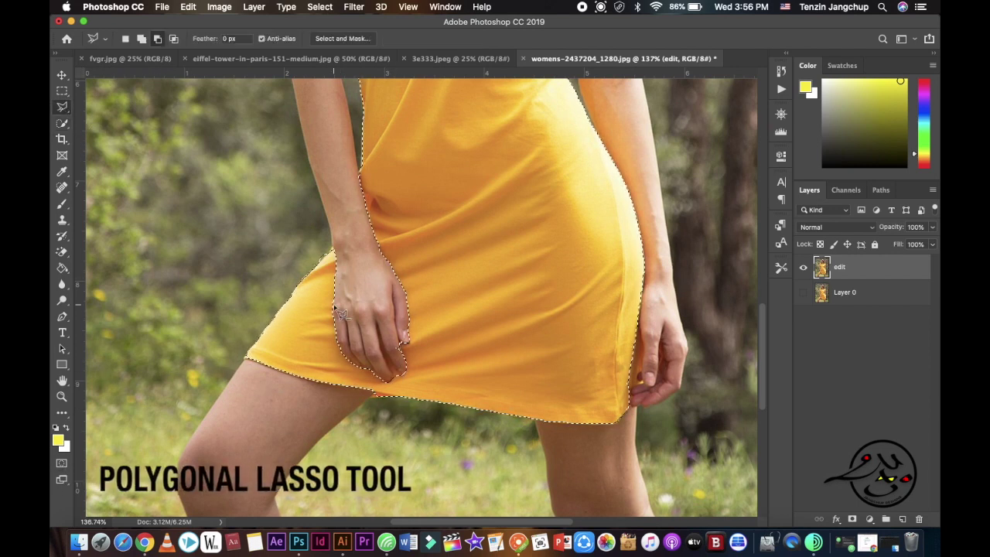
{"action": "key", "text": "shift"}
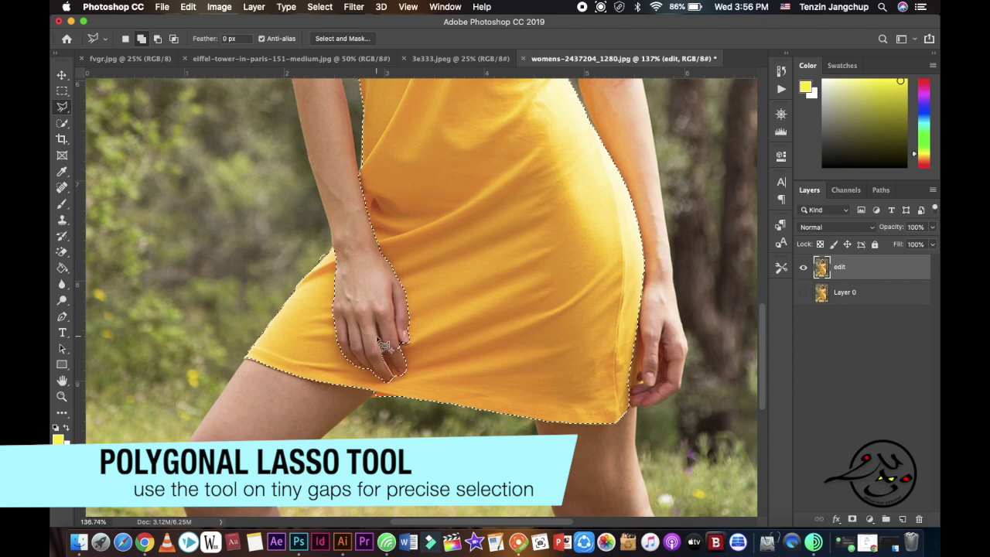
{"action": "left_click", "coordinate": [382, 329]}
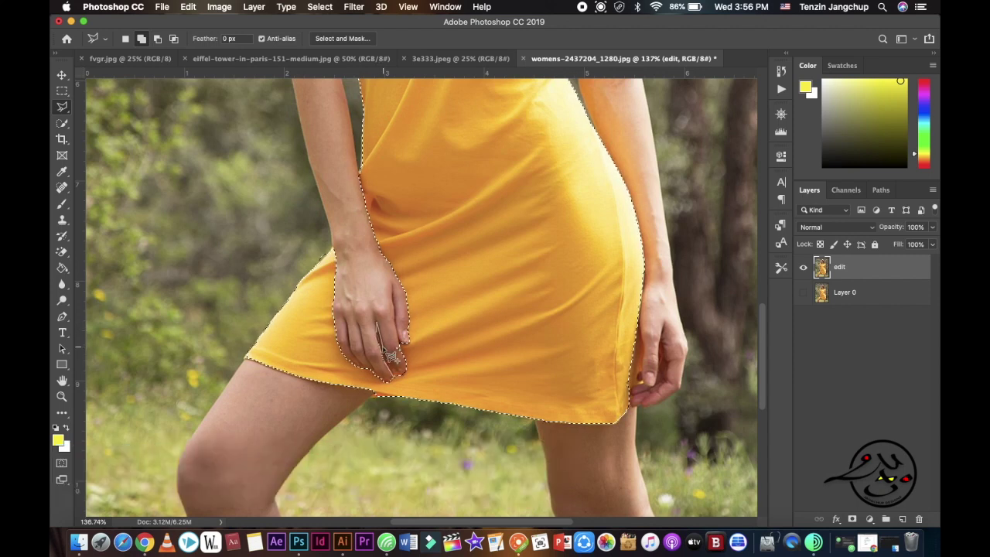
{"action": "left_click", "coordinate": [401, 382]}
- Add a layer mask to the edit layer from the dress selection
{"action": "left_click", "coordinate": [62, 74]}
{"action": "scroll", "coordinate": [362, 214], "scroll_direction": "up", "scroll_amount": 1}
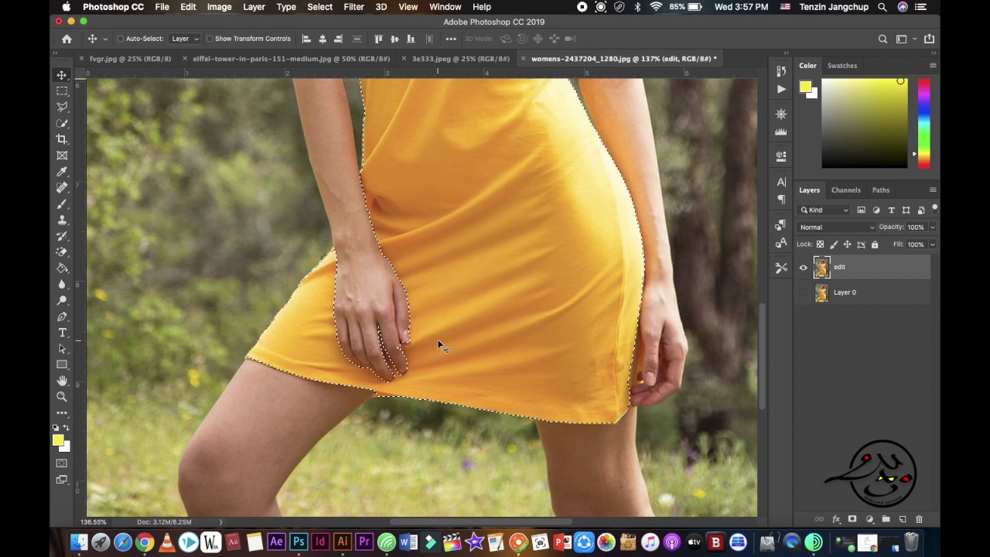
{"action": "scroll", "coordinate": [438, 341], "scroll_direction": "up", "scroll_amount": 10}
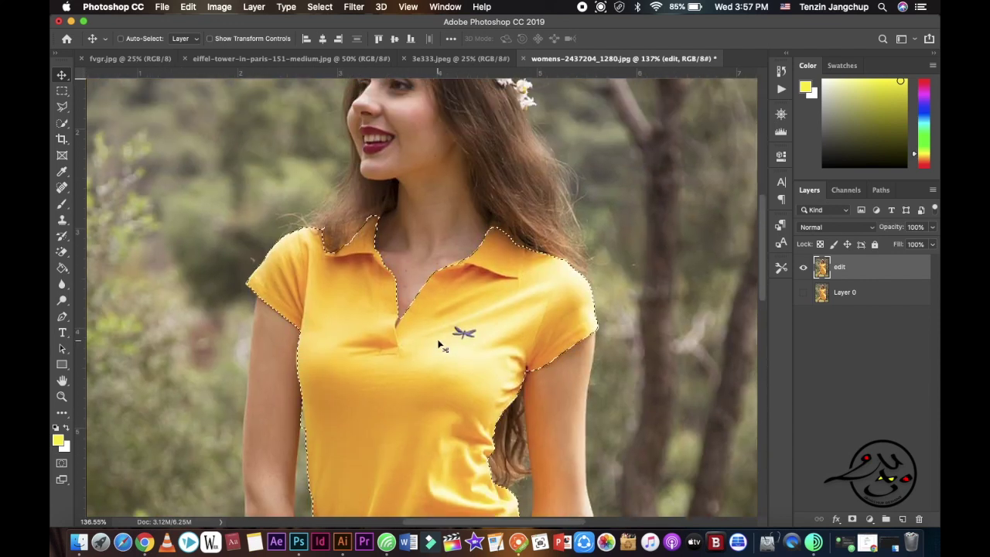
{"action": "scroll", "coordinate": [409, 362], "scroll_direction": "down", "scroll_amount": 5}
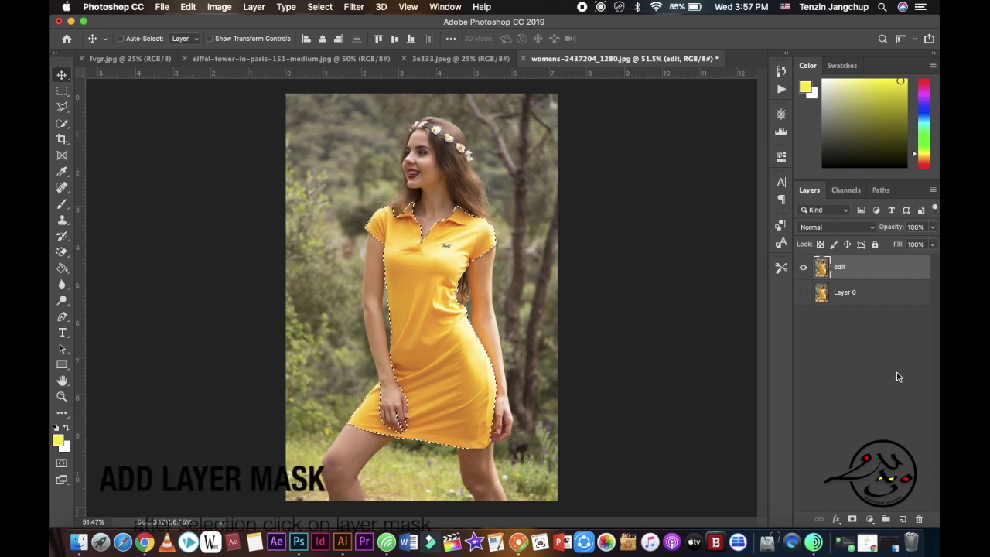
{"action": "left_click", "coordinate": [851, 519]}
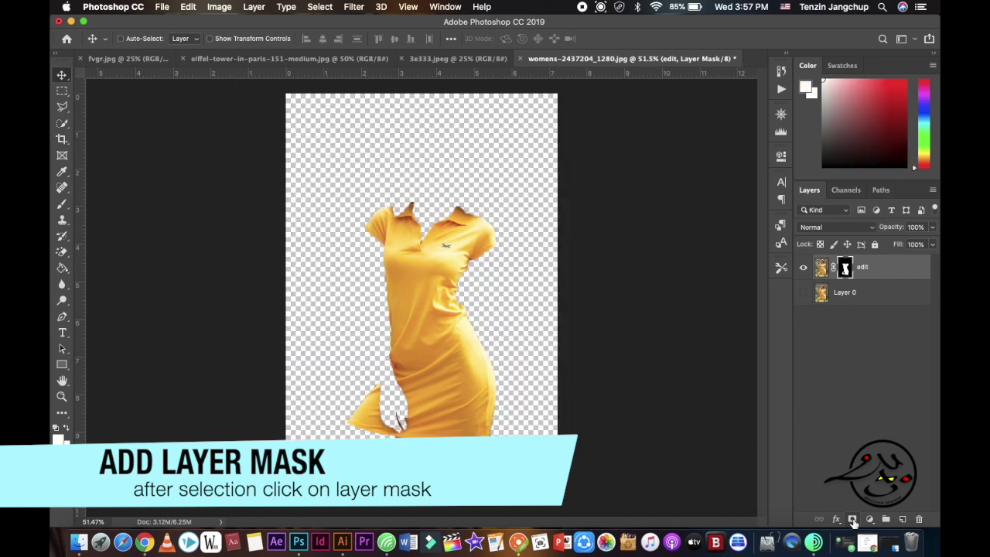
- Toggle the visibility of Layer 0 to check the masked dress, leaving the layer shown
{"action": "left_click", "coordinate": [803, 293]}
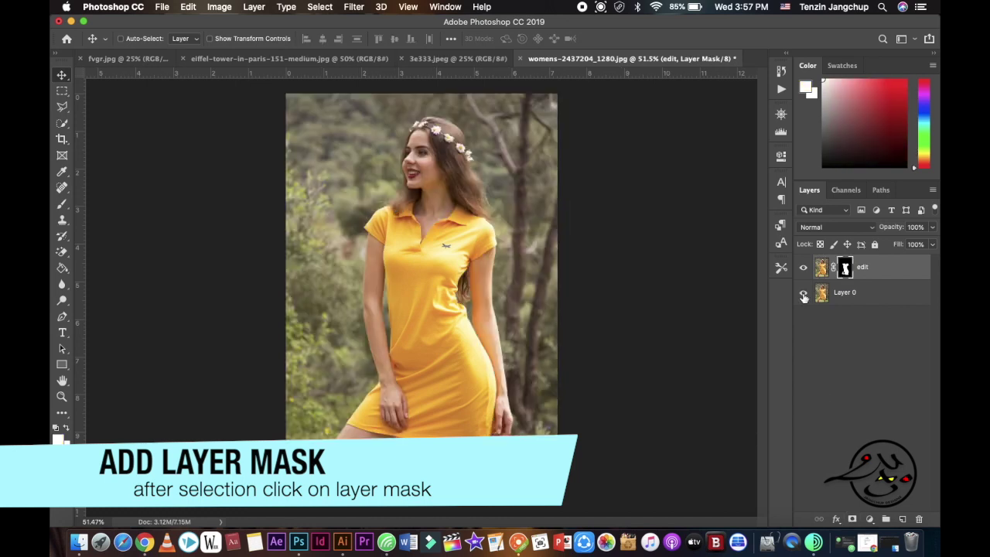
{"action": "left_click", "coordinate": [803, 292]}
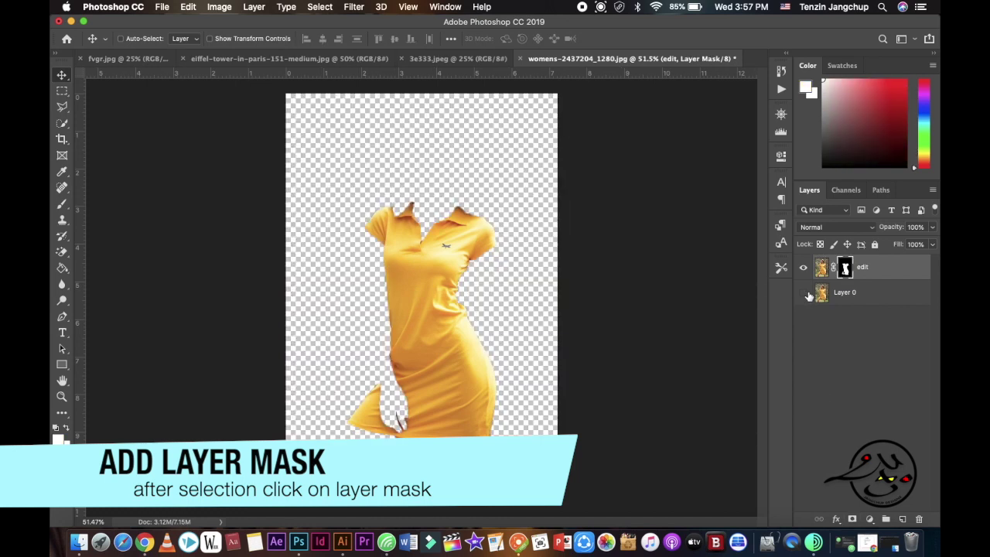
{"action": "left_click", "coordinate": [804, 293]}
{"action": "left_click", "coordinate": [804, 293]}
{"action": "left_click", "coordinate": [804, 293]}
{"action": "left_click", "coordinate": [804, 293]}
{"action": "left_click", "coordinate": [804, 293]}
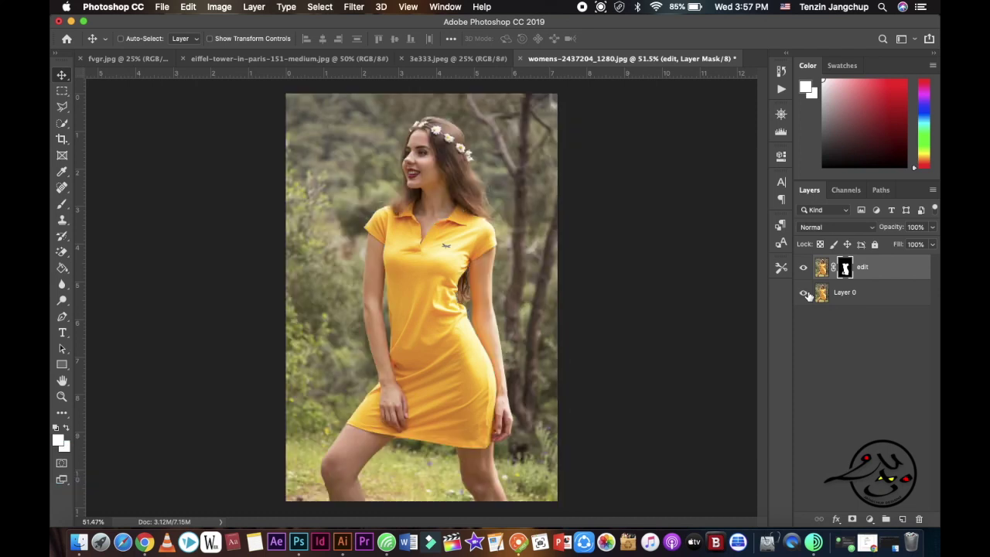
- Bring the roses image from 3e333.jpeg into the woman's photo as a new layer above the edit layer
{"action": "left_click", "coordinate": [445, 56]}
{"action": "left_click_drag", "start_coordinate": [435, 193], "coordinate": [456, 208]}
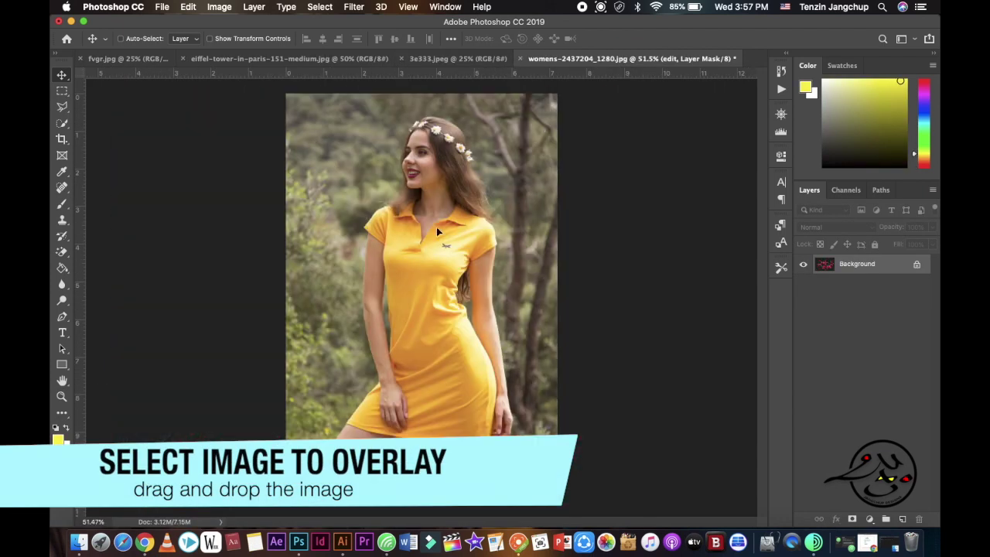
{"action": "left_click_drag", "start_coordinate": [423, 256], "coordinate": [424, 257]}
{"action": "key", "text": "super+0"}
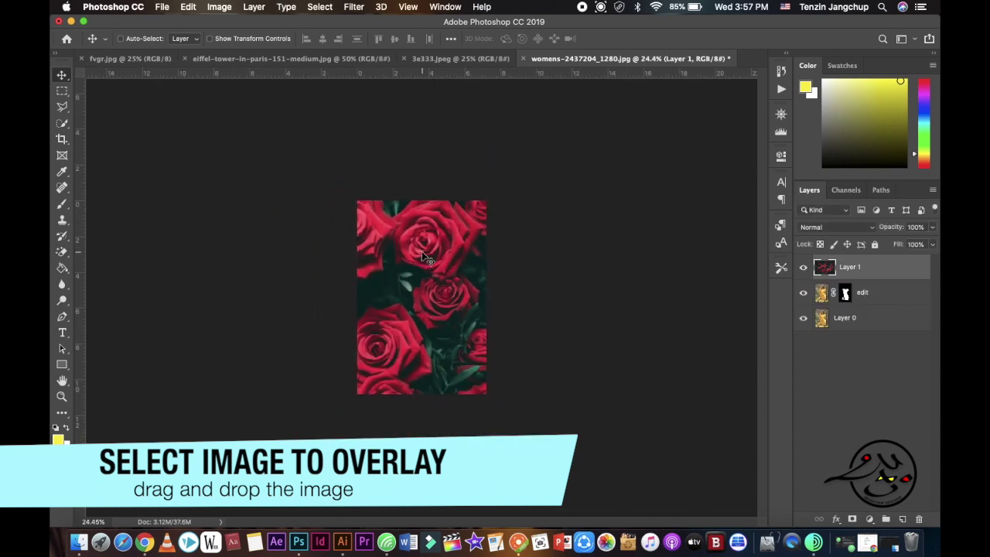
- Scale the roses layer down with Free Transform and position it so that it covers the dress
{"action": "key", "text": "super+t"}
{"action": "left_click_drag", "start_coordinate": [695, 96], "coordinate": [364, 316]}
{"action": "left_click_drag", "start_coordinate": [296, 385], "coordinate": [444, 315]}
{"action": "key", "text": "Return"}
{"action": "key", "text": "super+plus"}
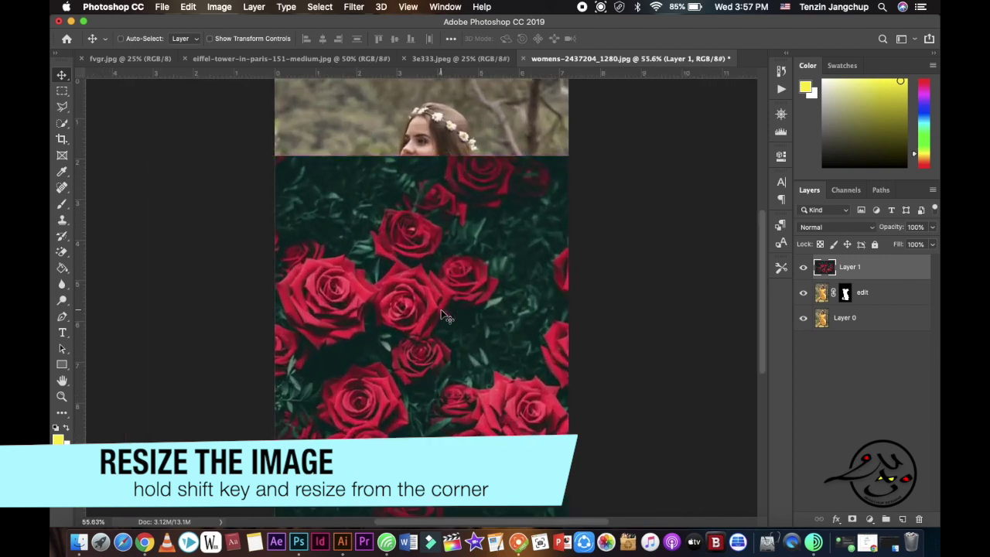
- Create a clipping mask that clips the roses layer to the masked edit layer
{"action": "right_click", "coordinate": [871, 267]}
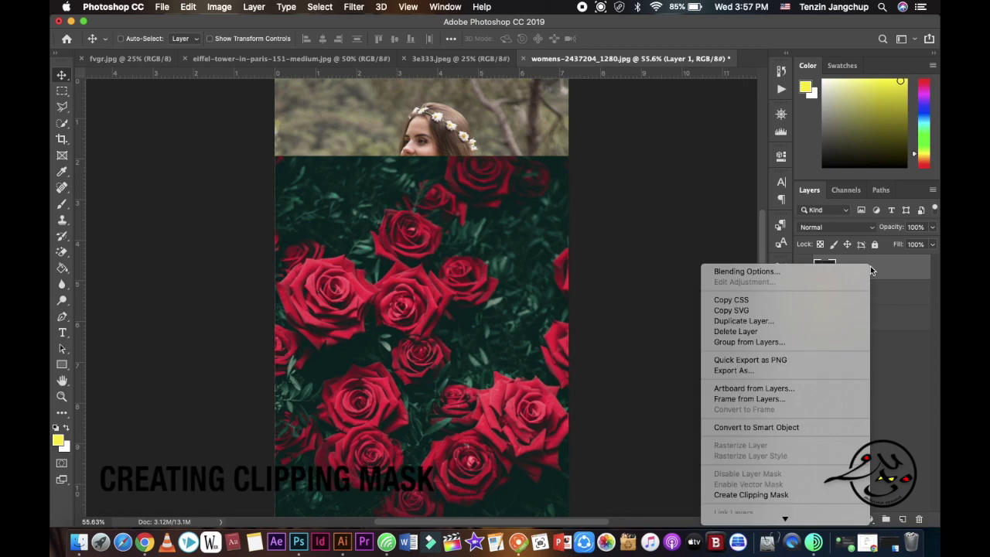
{"action": "left_click", "coordinate": [784, 494]}
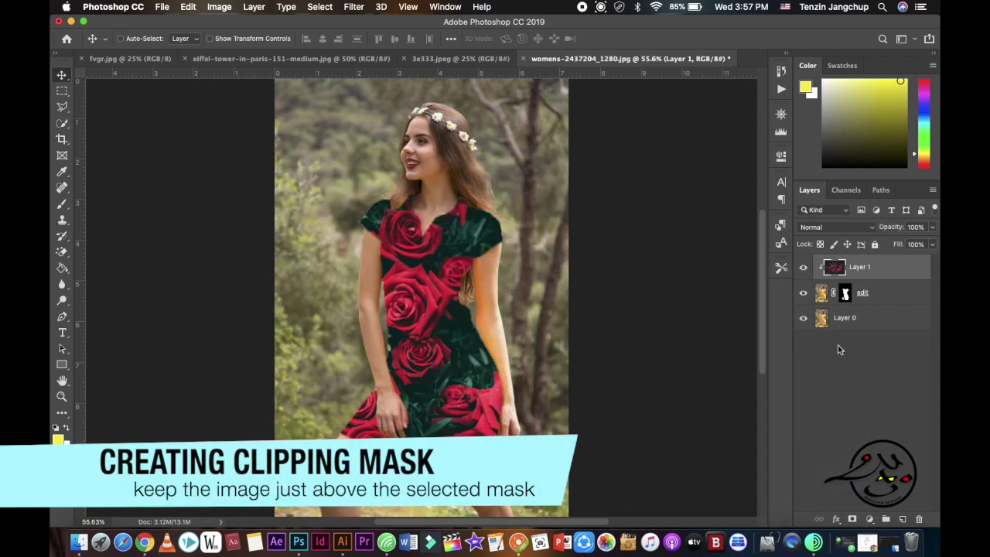
- Set the roses layer's blend mode to Overlay and toggle its visibility to compare the dress with and without it
{"action": "left_click", "coordinate": [860, 231]}
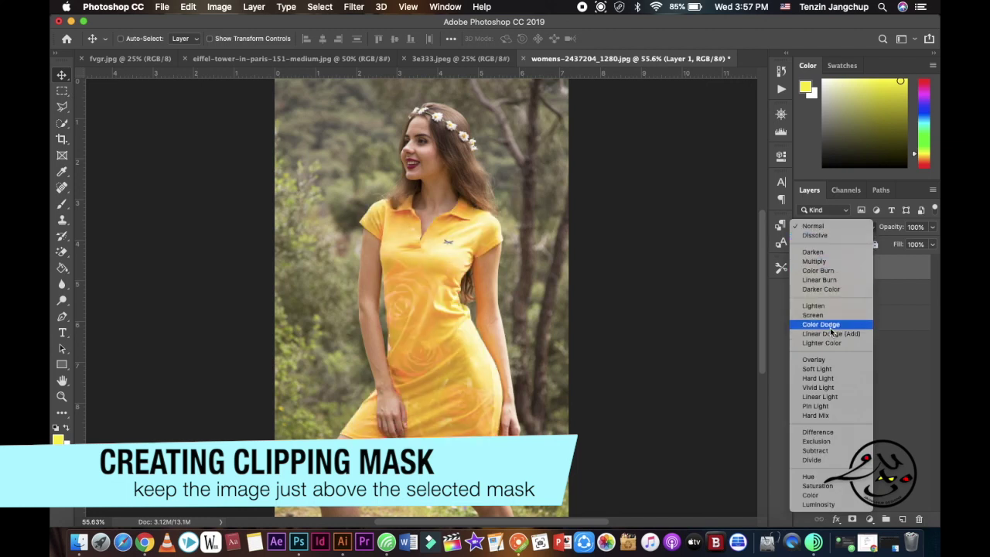
{"action": "left_click", "coordinate": [828, 360]}
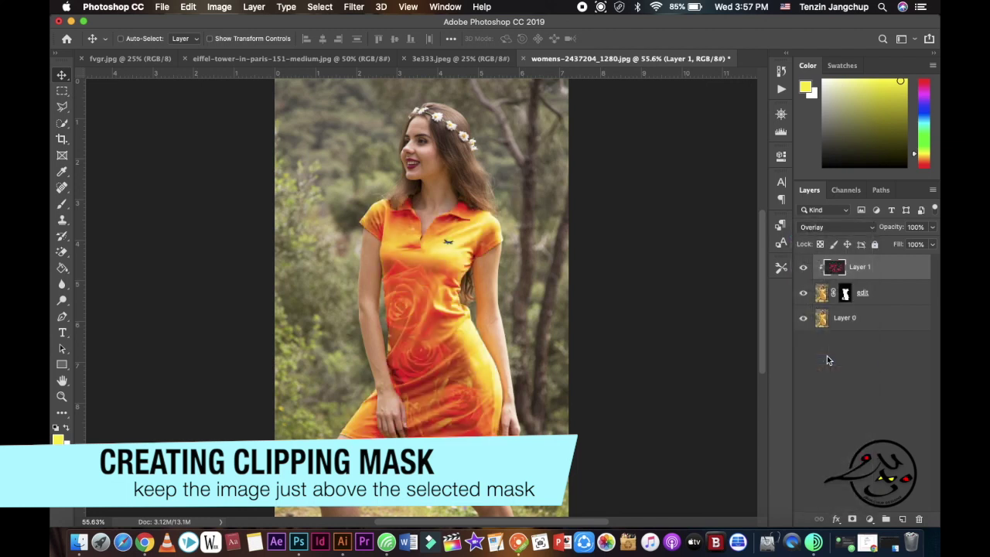
{"action": "left_click", "coordinate": [802, 269]}
{"action": "left_click", "coordinate": [802, 268]}
{"action": "left_click", "coordinate": [802, 269]}
{"action": "left_click", "coordinate": [803, 268]}
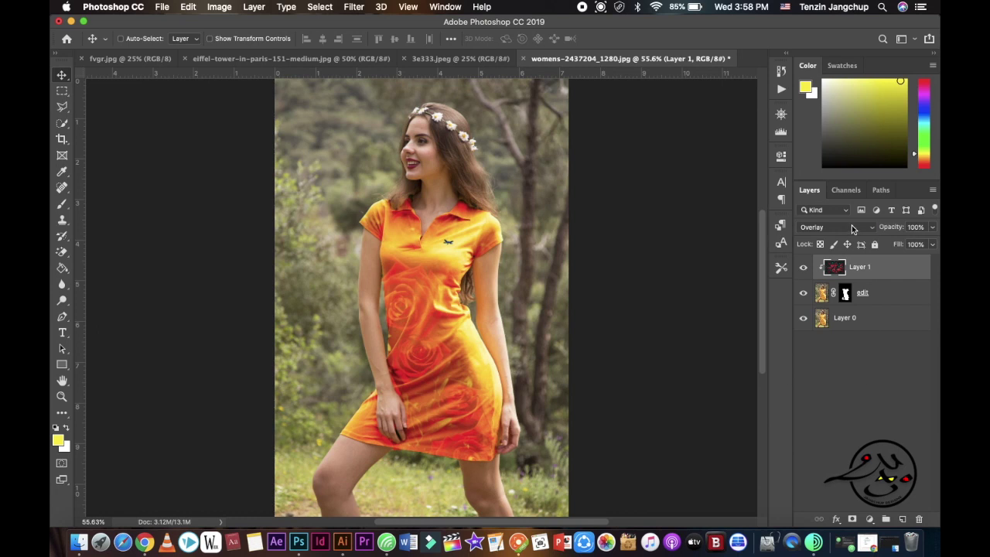
- Try the Vivid Light blend mode on the roses layer and toggle the layer to compare the result
{"action": "left_click", "coordinate": [853, 227]}
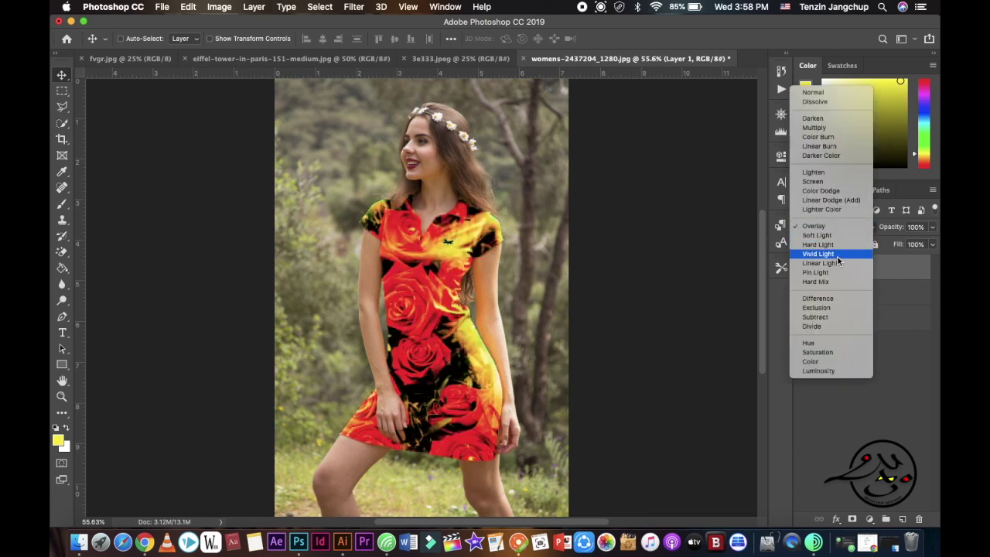
{"action": "left_click", "coordinate": [820, 254]}
{"action": "left_click", "coordinate": [804, 268]}
{"action": "left_click", "coordinate": [804, 267]}
{"action": "left_click", "coordinate": [804, 267]}
{"action": "left_click", "coordinate": [804, 267]}
{"action": "left_click", "coordinate": [805, 267]}
{"action": "left_click", "coordinate": [804, 267]}
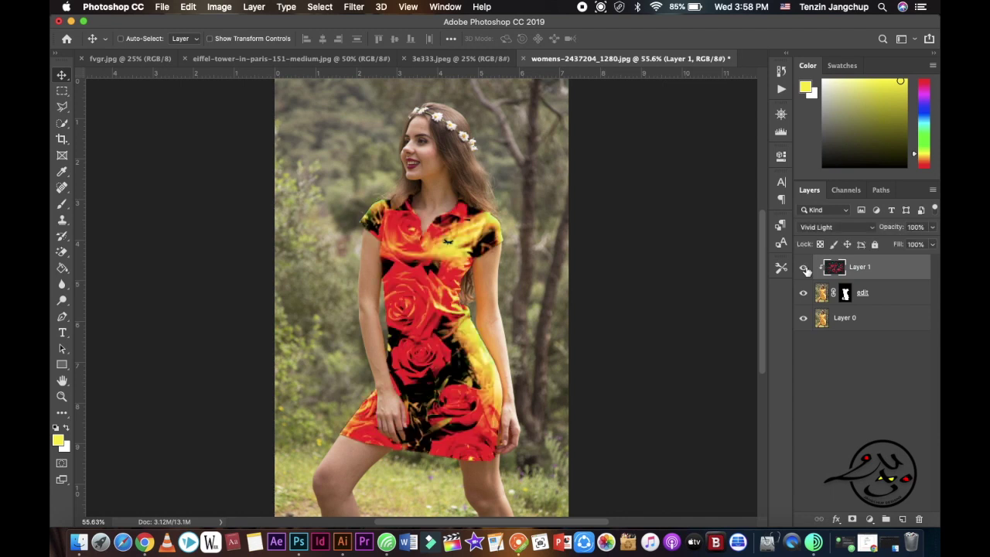
- Try the Difference blend mode on the roses layer and toggle the layer to check the effect on the dress
{"action": "left_click", "coordinate": [856, 228]}
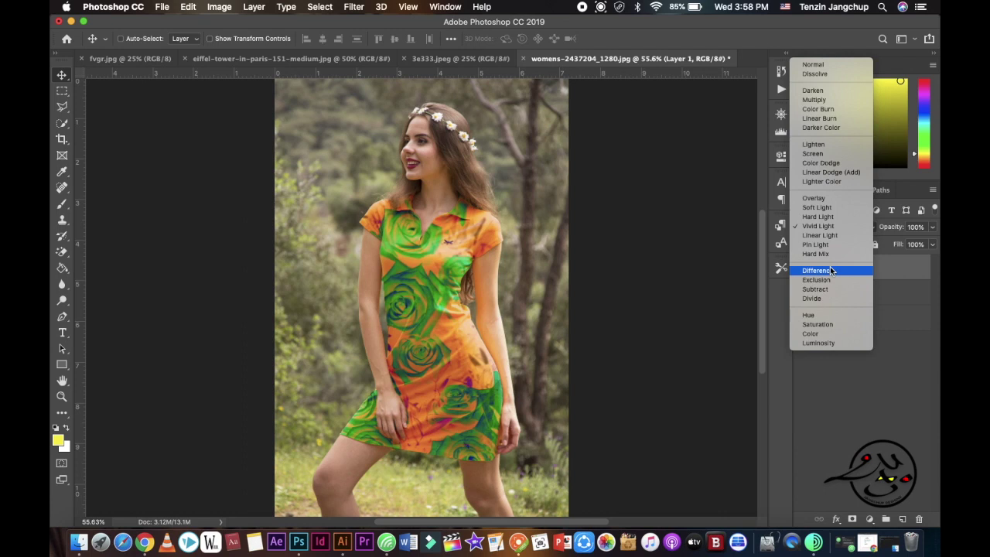
{"action": "left_click", "coordinate": [830, 270]}
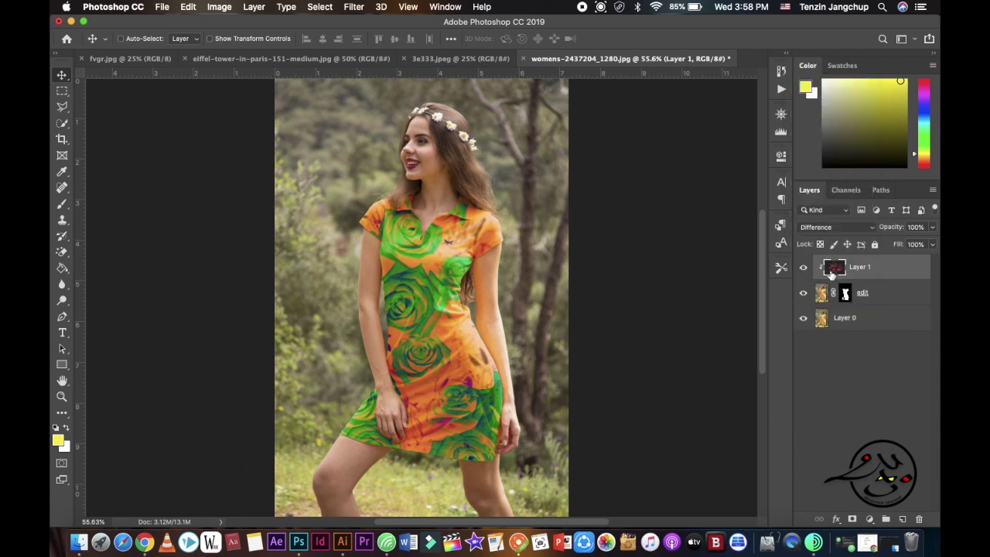
{"action": "left_click", "coordinate": [803, 267]}
{"action": "left_click", "coordinate": [803, 268]}
{"action": "left_click", "coordinate": [803, 269]}
{"action": "left_click", "coordinate": [803, 268]}
{"action": "left_click", "coordinate": [803, 269]}
{"action": "left_click", "coordinate": [803, 269]}
- Try the Exclusion blend mode on the roses layer and toggle the layer repeatedly to compare before and after
{"action": "left_click", "coordinate": [837, 226]}
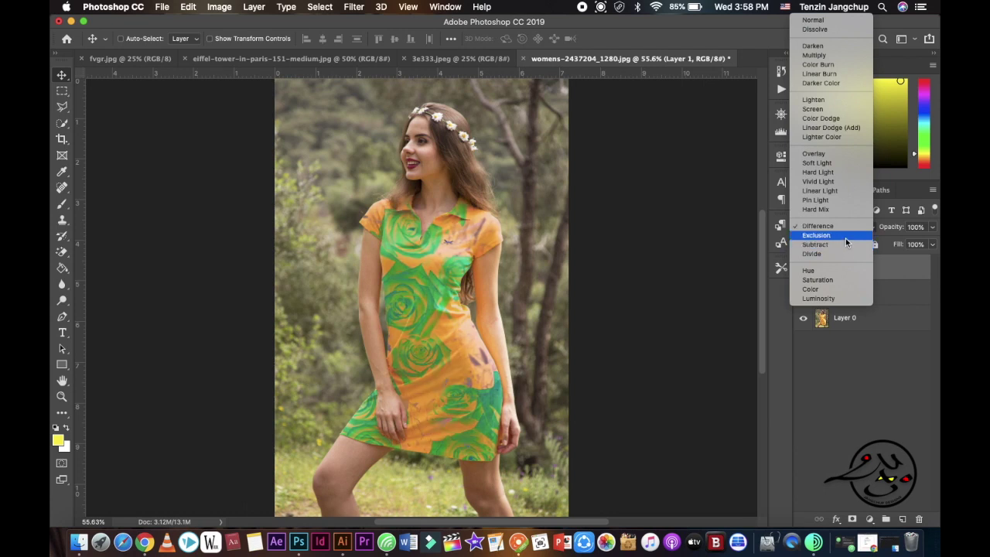
{"action": "key", "text": "Escape"}
{"action": "left_click", "coordinate": [803, 267]}
{"action": "left_click", "coordinate": [803, 268]}
{"action": "left_click", "coordinate": [803, 268]}
{"action": "left_click", "coordinate": [803, 268]}
{"action": "left_click", "coordinate": [803, 267]}
{"action": "left_click", "coordinate": [803, 268]}
{"action": "left_click", "coordinate": [804, 267]}
{"action": "left_click", "coordinate": [803, 267]}
{"action": "left_click", "coordinate": [803, 267]}
{"action": "left_click", "coordinate": [804, 268]}
- Try the Subtract blend mode on the roses layer and compare the dress with the layer hidden and shown
{"action": "left_click", "coordinate": [849, 227]}
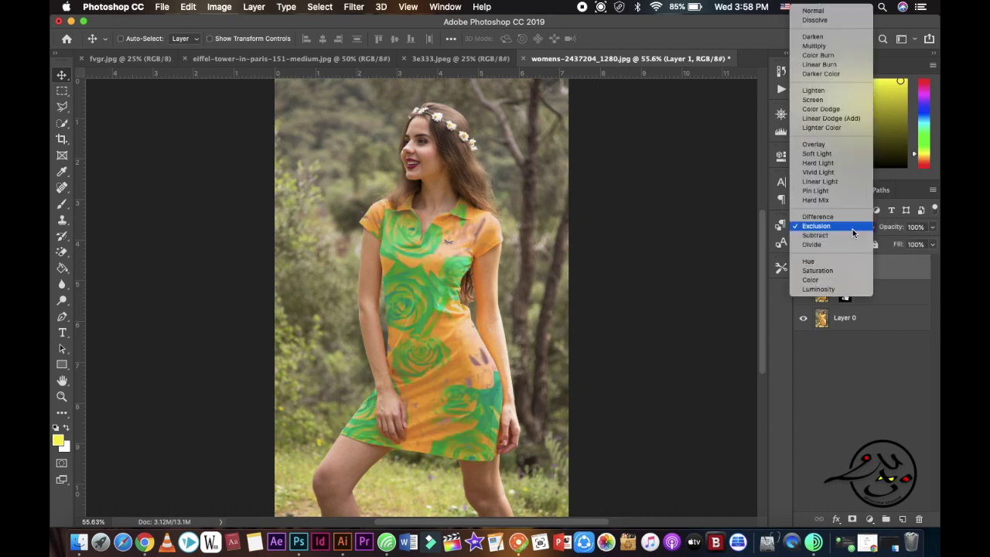
{"action": "left_click", "coordinate": [843, 237]}
{"action": "left_click", "coordinate": [803, 268]}
{"action": "left_click", "coordinate": [803, 268]}
{"action": "left_click", "coordinate": [804, 268]}
{"action": "left_click", "coordinate": [803, 269]}
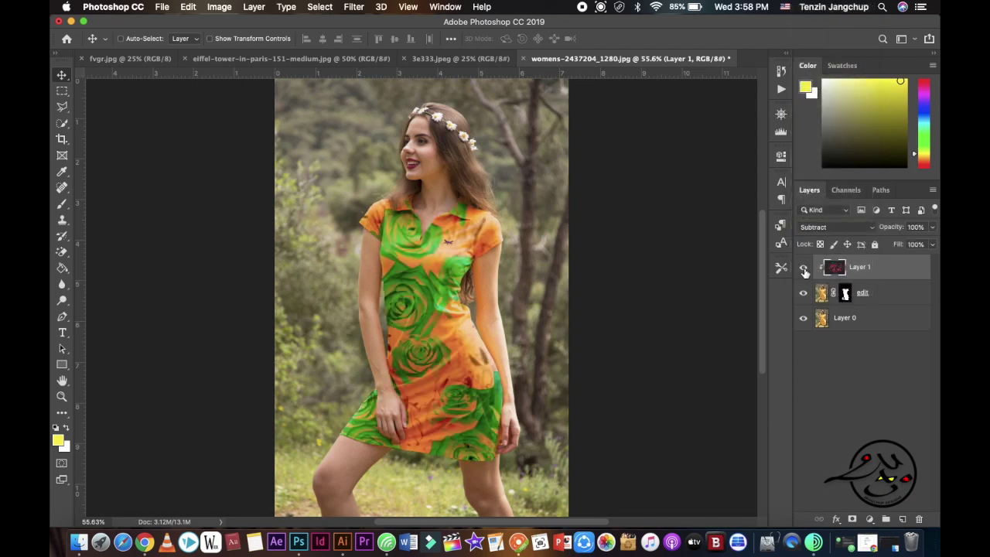
{"action": "left_click", "coordinate": [803, 268]}
{"action": "left_click", "coordinate": [803, 268]}
- Set the roses layer's blend mode to Saturation and toggle its visibility to check the pattern on the dress
{"action": "left_click", "coordinate": [834, 227]}
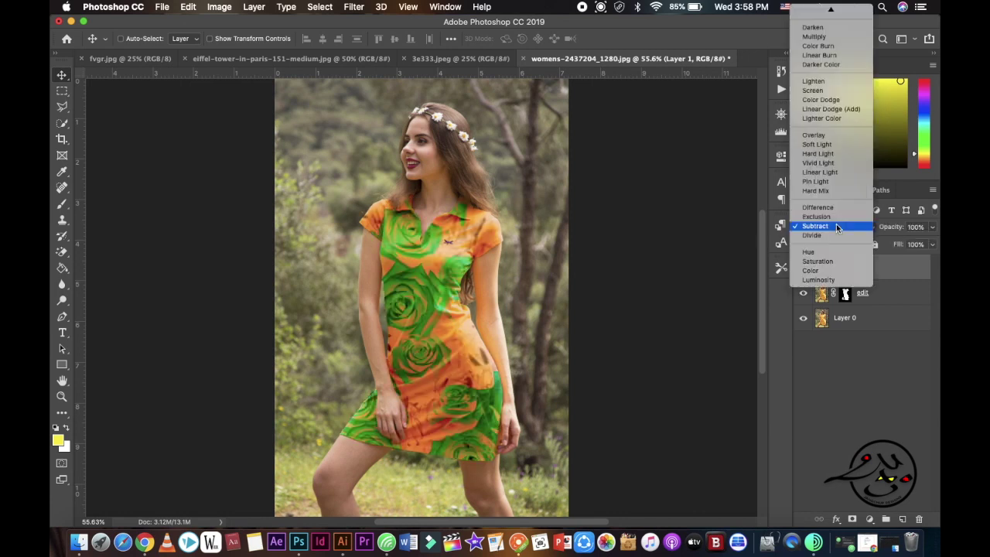
{"action": "left_click", "coordinate": [817, 261]}
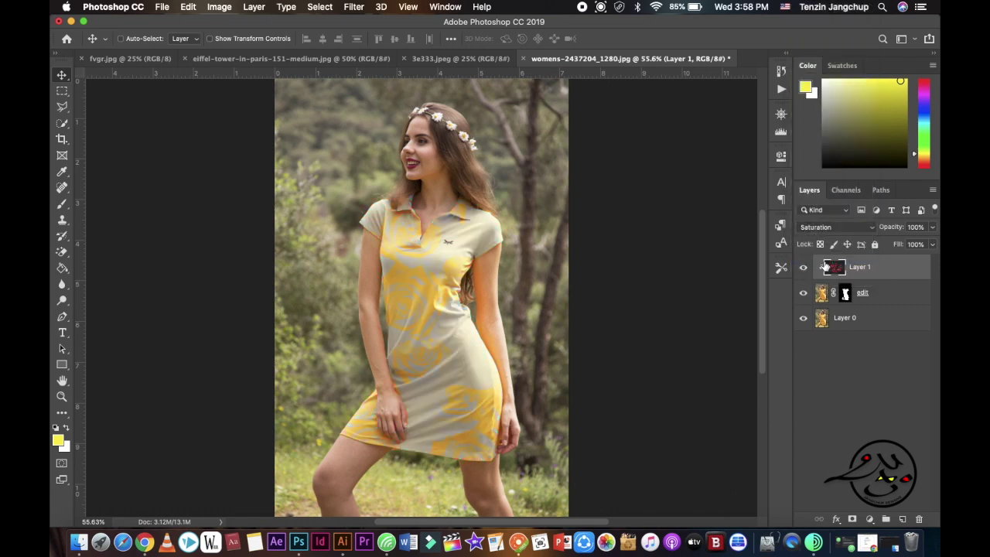
{"action": "left_click", "coordinate": [803, 267]}
{"action": "left_click", "coordinate": [803, 267]}
{"action": "left_click", "coordinate": [804, 267]}
{"action": "left_click", "coordinate": [803, 267]}
{"action": "left_click", "coordinate": [804, 269]}
{"action": "left_click", "coordinate": [804, 268]}
- Hide the roses layer, Layer 1, keeping its Saturation blend mode
{"action": "left_click", "coordinate": [841, 228]}
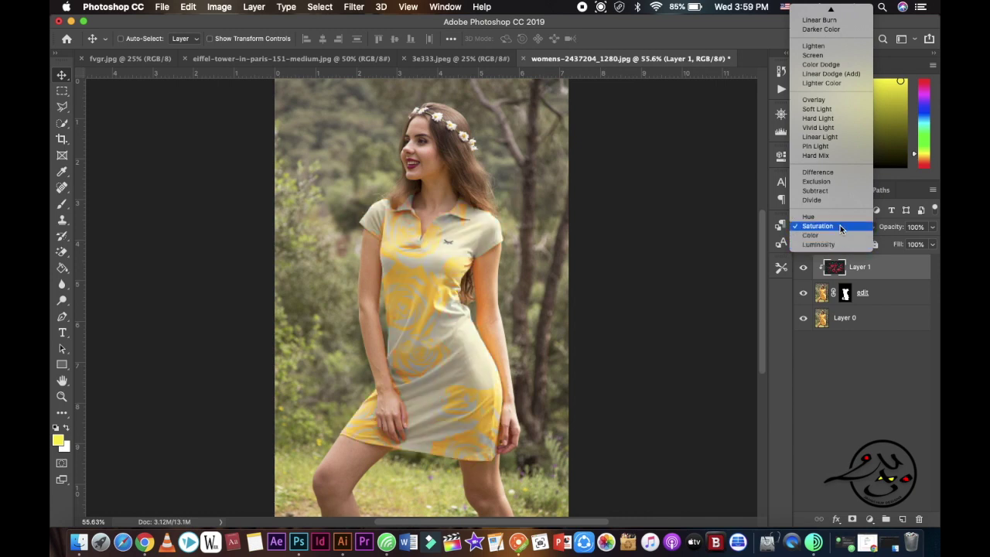
{"action": "left_click", "coordinate": [852, 367]}
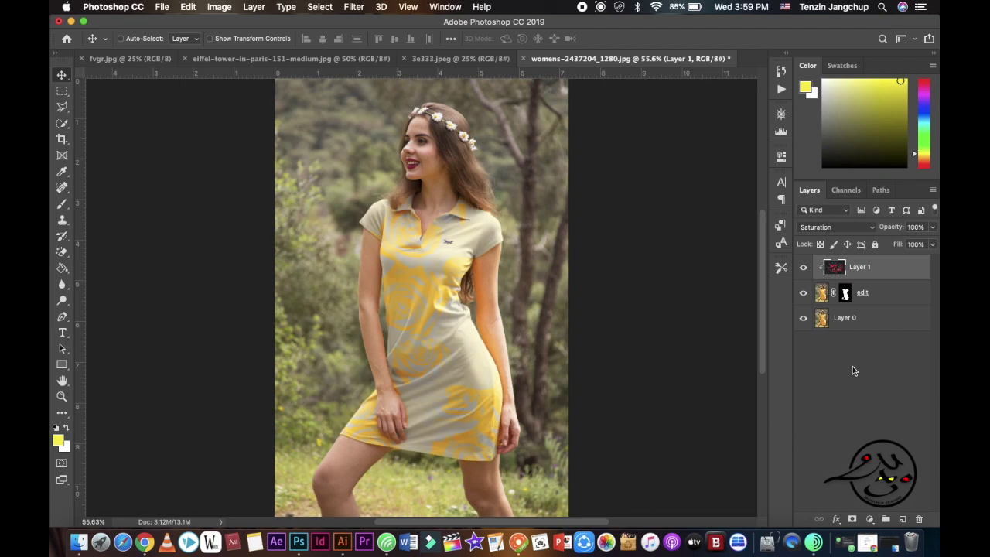
{"action": "left_click", "coordinate": [802, 268]}
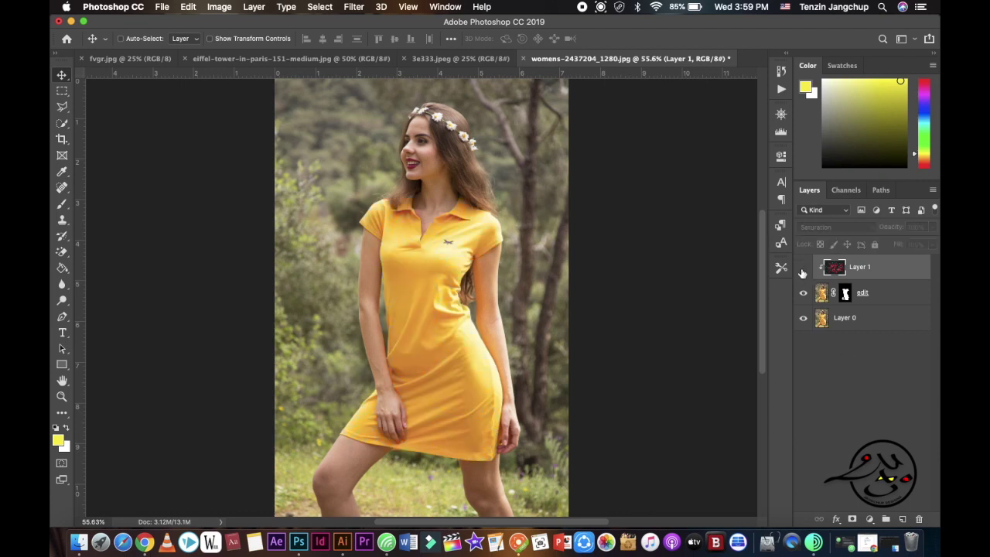
- Add a Hue/Saturation adjustment layer above Layer 1 with Hue +11 and clip it to the masked edit layer
{"action": "left_click", "coordinate": [869, 519]}
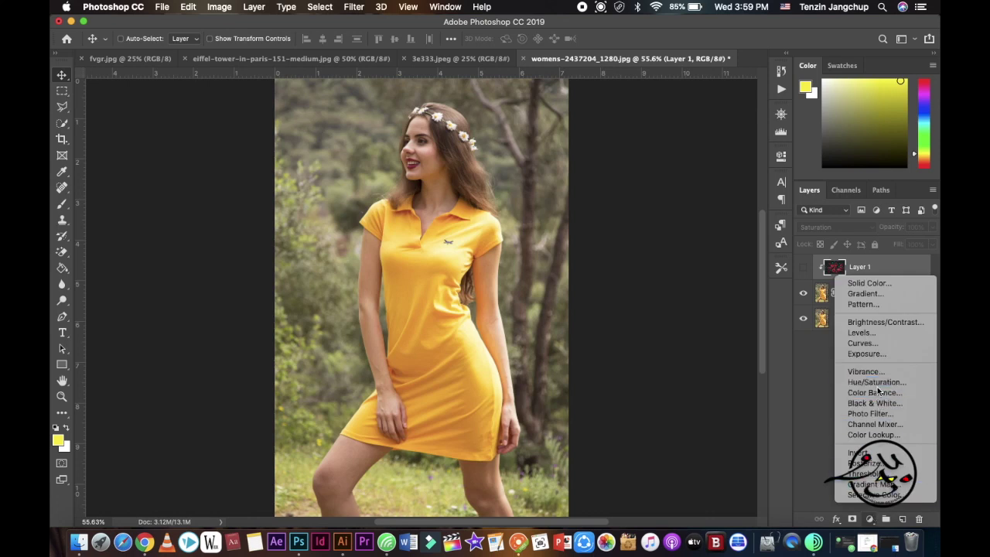
{"action": "key", "text": "Escape"}
{"action": "mouse_move", "coordinate": [675, 237]}
{"action": "left_mouse_down"}
{"action": "mouse_move", "coordinate": [695, 242]}
{"action": "mouse_move", "coordinate": [682, 239]}
{"action": "left_mouse_up"}
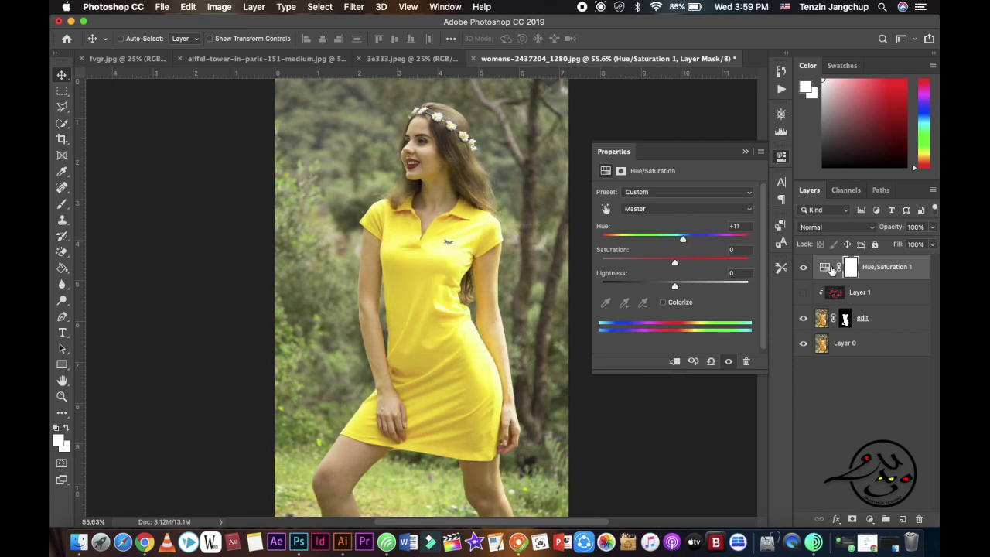
{"action": "right_click", "coordinate": [872, 276]}
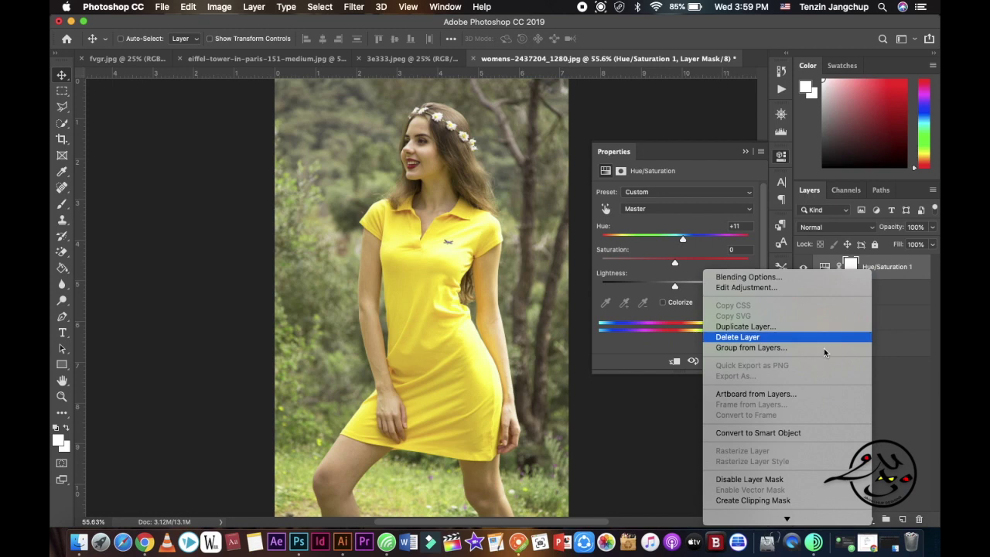
{"action": "left_click", "coordinate": [766, 501]}
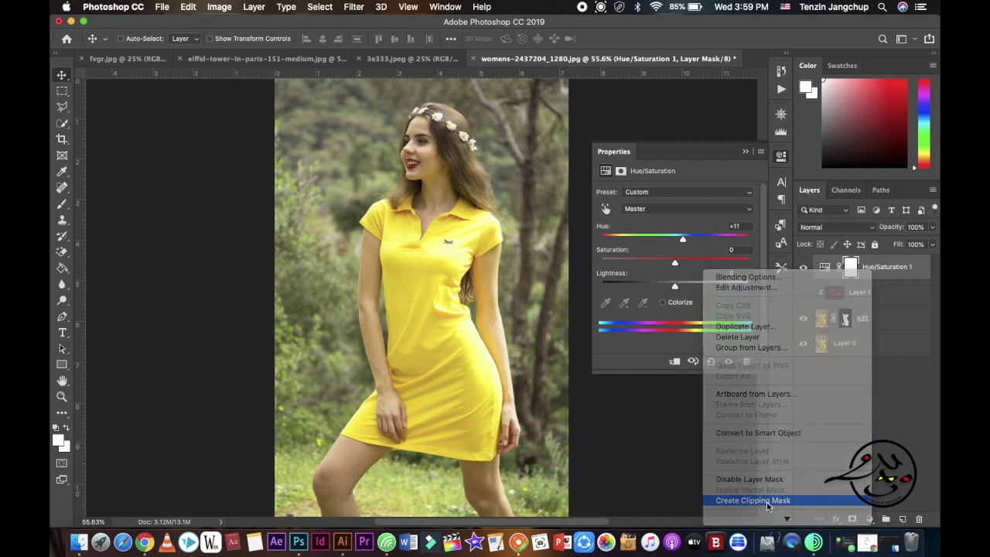
- Set the clipped adjustment's Hue to +54, close its properties and toggle the layer to compare the dress colour
{"action": "left_click_drag", "start_coordinate": [684, 245], "coordinate": [710, 241]}
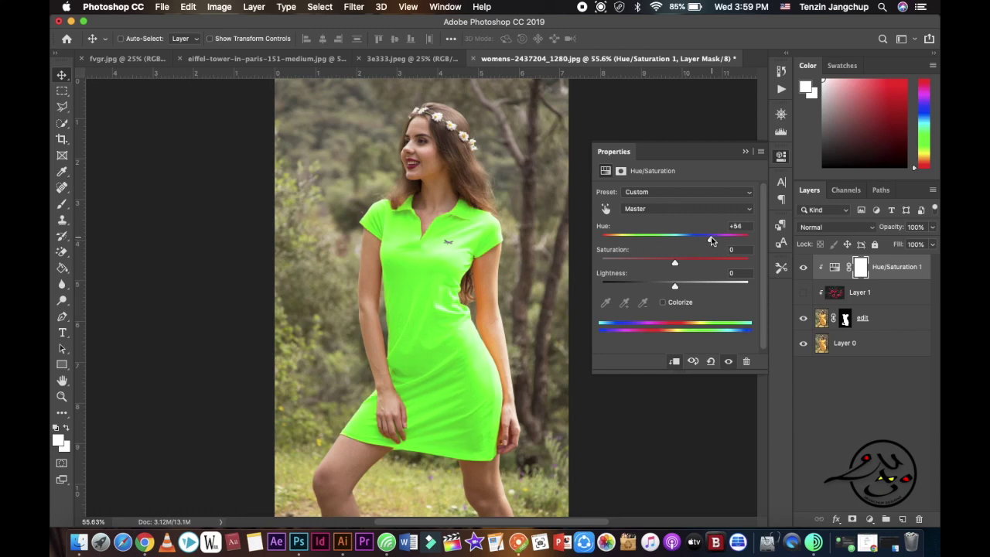
{"action": "left_click", "coordinate": [745, 154]}
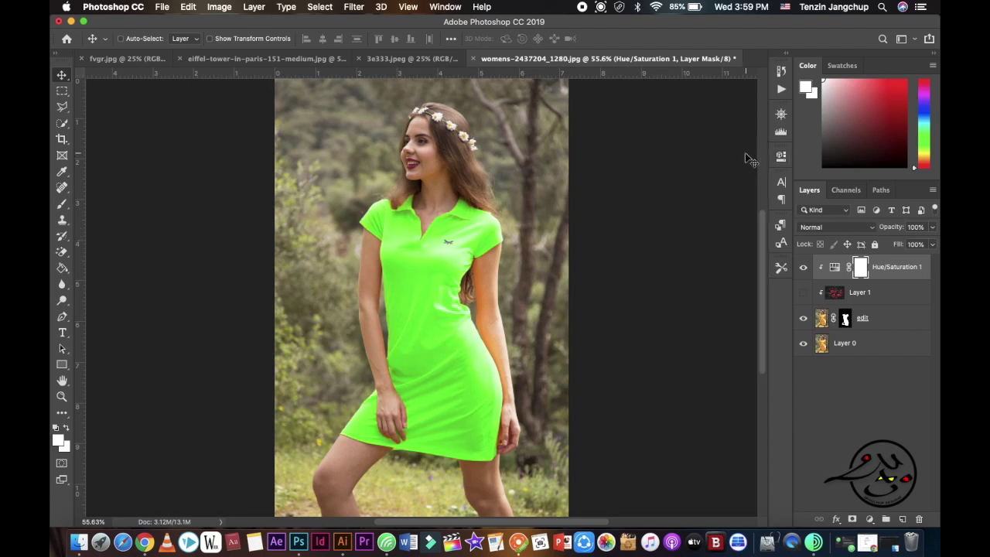
{"action": "left_click", "coordinate": [803, 267]}
{"action": "left_click", "coordinate": [803, 268]}
{"action": "left_click", "coordinate": [803, 267]}
{"action": "left_click", "coordinate": [802, 267]}
- Reopen the Hue/Saturation adjustment, set Hue to +180 and Saturation to -66, and toggle the layer to compare
{"action": "double_click", "coordinate": [835, 267]}
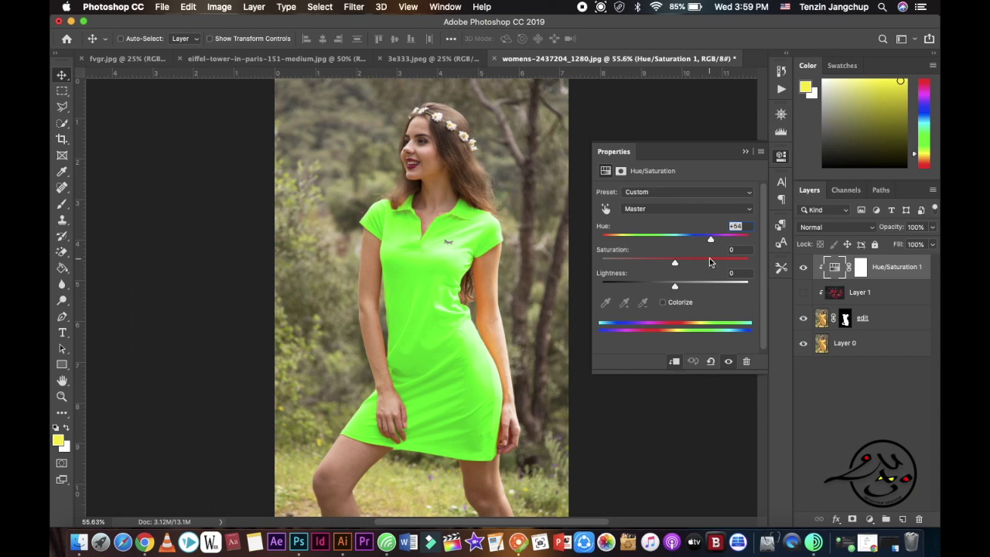
{"action": "left_click_drag", "start_coordinate": [711, 239], "coordinate": [753, 238]}
{"action": "left_click_drag", "start_coordinate": [674, 262], "coordinate": [626, 262]}
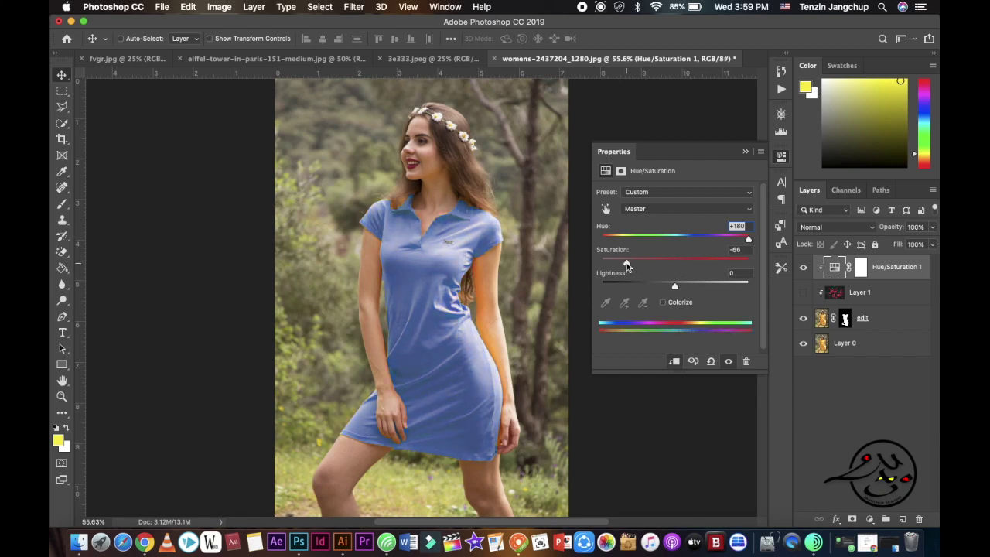
{"action": "left_click", "coordinate": [803, 268]}
{"action": "left_click", "coordinate": [803, 268]}
{"action": "left_click", "coordinate": [803, 268]}
{"action": "left_click", "coordinate": [803, 268]}
- Raise the adjustment's Lightness to +69 and toggle the layer to compare the dress before and after
{"action": "left_click_drag", "start_coordinate": [674, 287], "coordinate": [725, 288]}
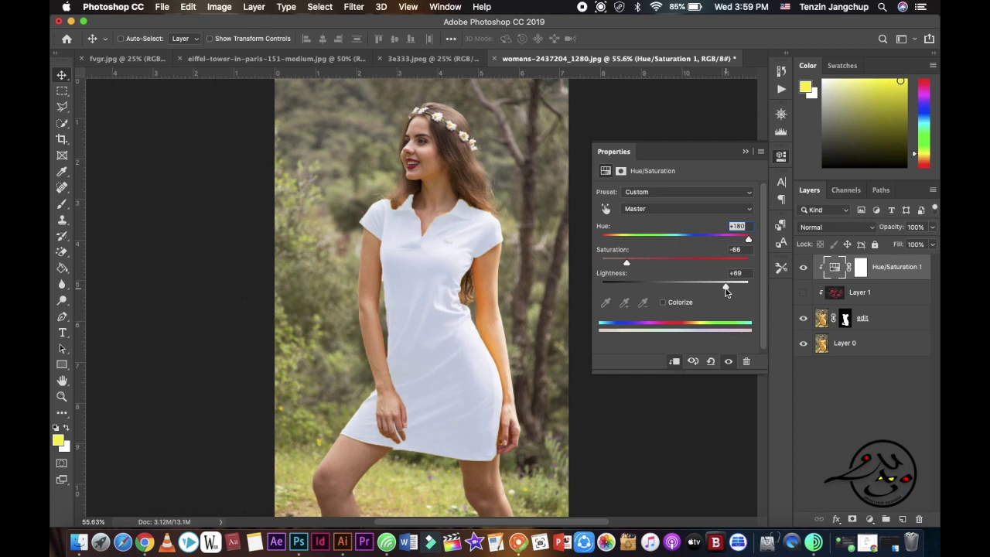
{"action": "left_click", "coordinate": [804, 268]}
{"action": "left_click", "coordinate": [803, 268]}
- Reduce the adjustment's Lightness to +49 and toggle the layer repeatedly to compare it with the original dress
{"action": "left_click_drag", "start_coordinate": [726, 287], "coordinate": [711, 287]}
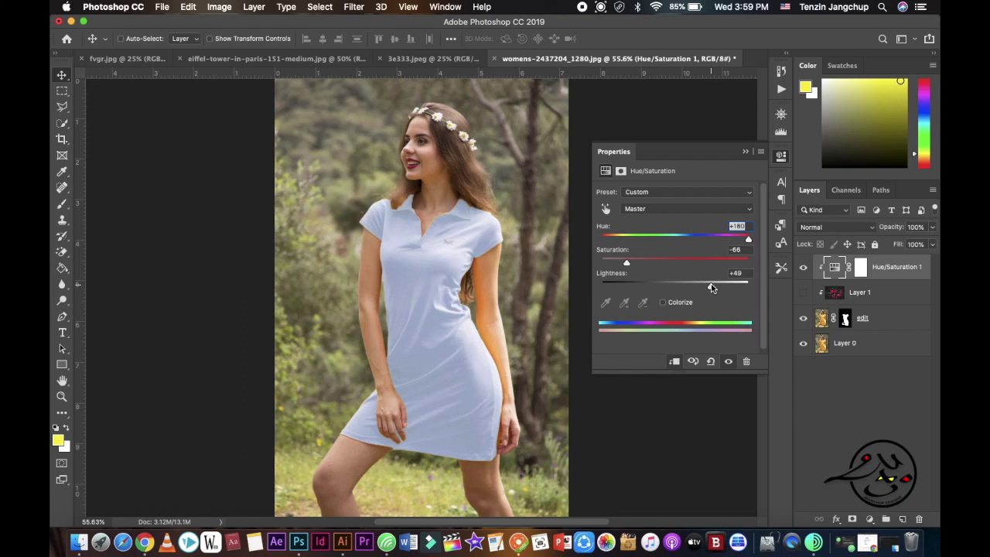
{"action": "left_click", "coordinate": [803, 269]}
{"action": "left_click", "coordinate": [803, 268]}
{"action": "left_click", "coordinate": [803, 269]}
{"action": "left_click", "coordinate": [804, 269]}
{"action": "left_click", "coordinate": [803, 268]}
{"action": "left_click", "coordinate": [804, 268]}
{"action": "left_click", "coordinate": [804, 268]}
{"action": "left_click", "coordinate": [803, 268]}
- Set the adjustment's Hue to -38, Saturation to +17 and Lightness to +36, compare with the original dress, and close the properties
{"action": "left_click_drag", "start_coordinate": [748, 239], "coordinate": [658, 240]}
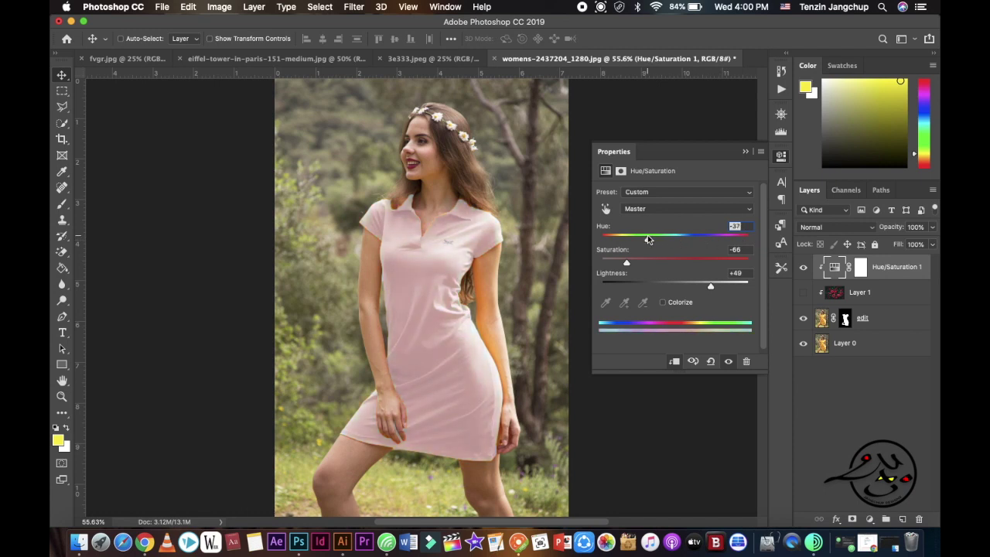
{"action": "left_click_drag", "start_coordinate": [624, 263], "coordinate": [702, 289]}
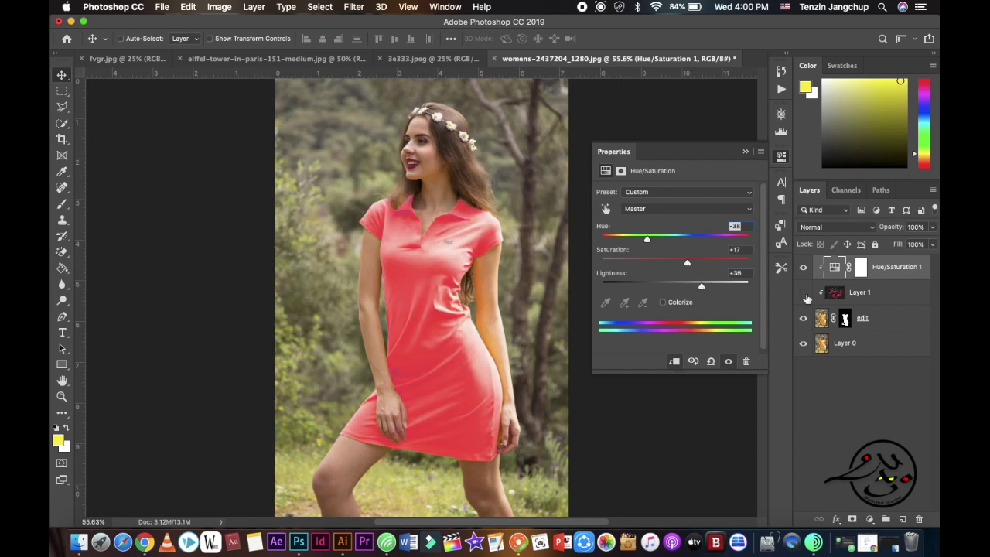
{"action": "left_click", "coordinate": [803, 268]}
{"action": "left_click", "coordinate": [803, 268]}
{"action": "left_click", "coordinate": [804, 268]}
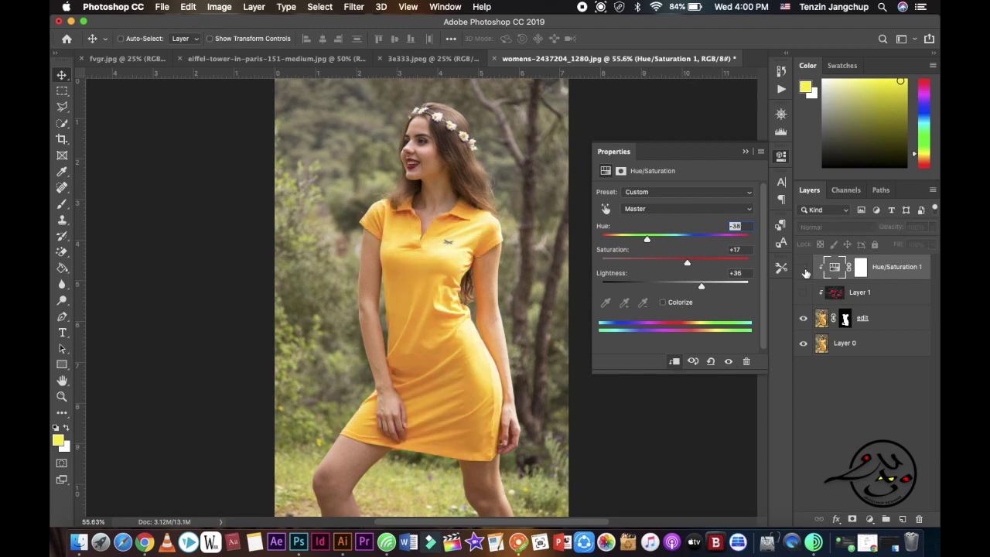
{"action": "left_click", "coordinate": [804, 269]}
{"action": "left_click", "coordinate": [804, 270]}
{"action": "left_click", "coordinate": [804, 270]}
{"action": "left_click", "coordinate": [747, 153]}
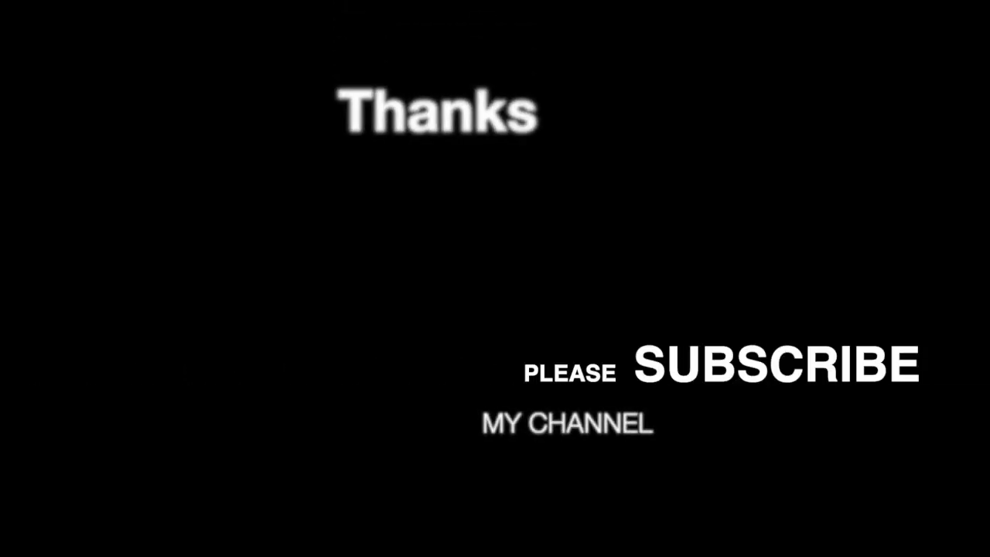